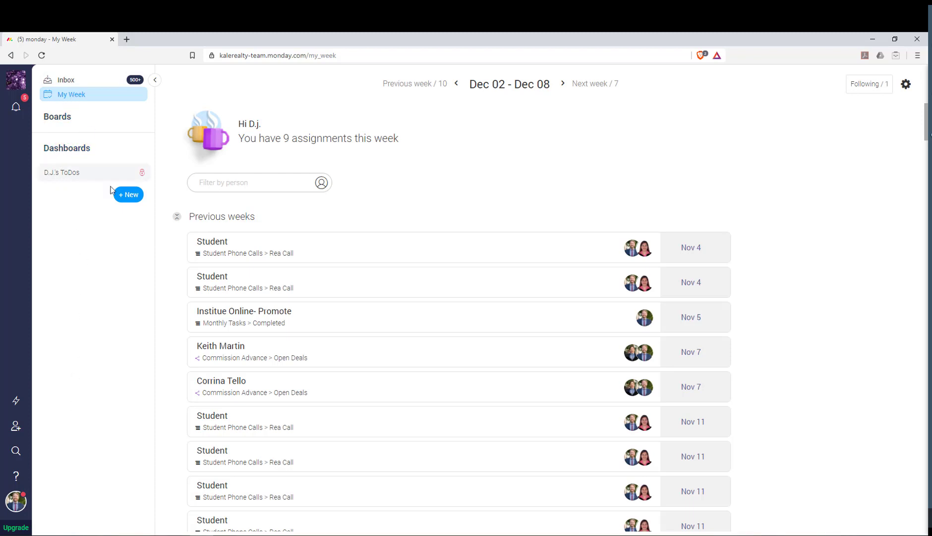
Create My Dashboard and add a Table widget found by searching 'table' in the catalogue
{"action": "left_click", "coordinate": [140, 198]}
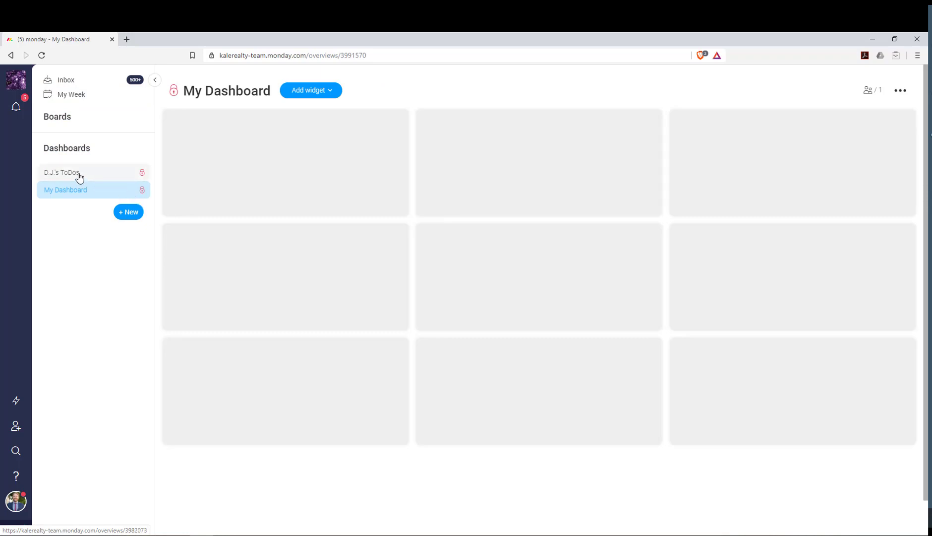
{"action": "left_click", "coordinate": [305, 92]}
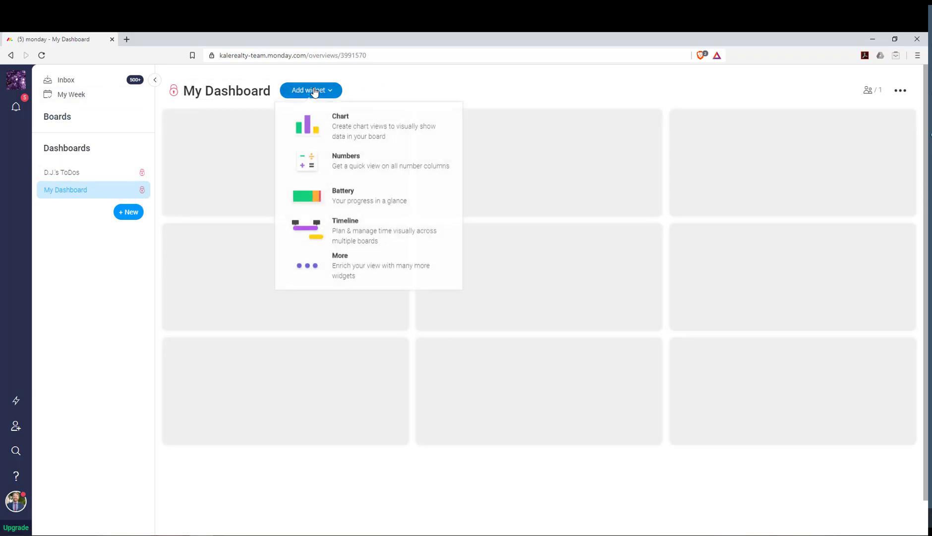
{"action": "left_click", "coordinate": [344, 268]}
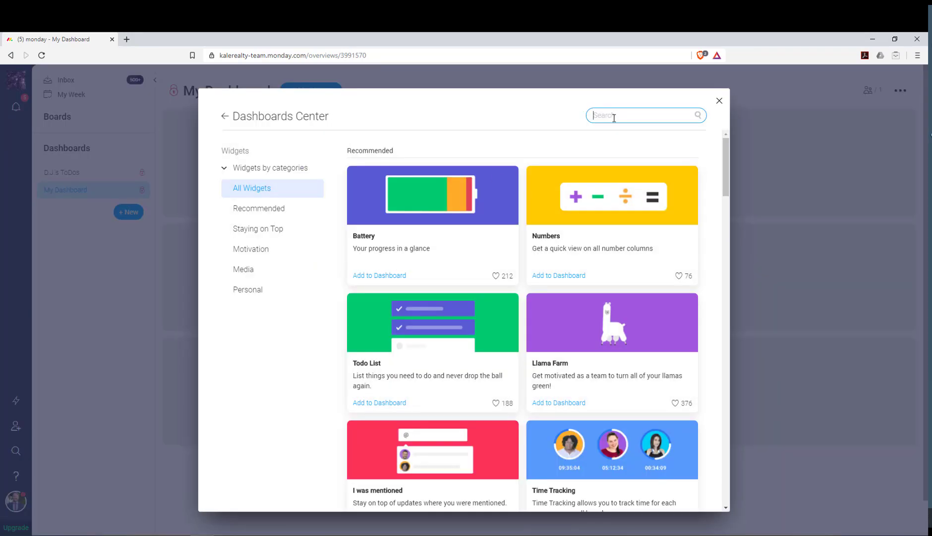
{"action": "type", "text": "table"}
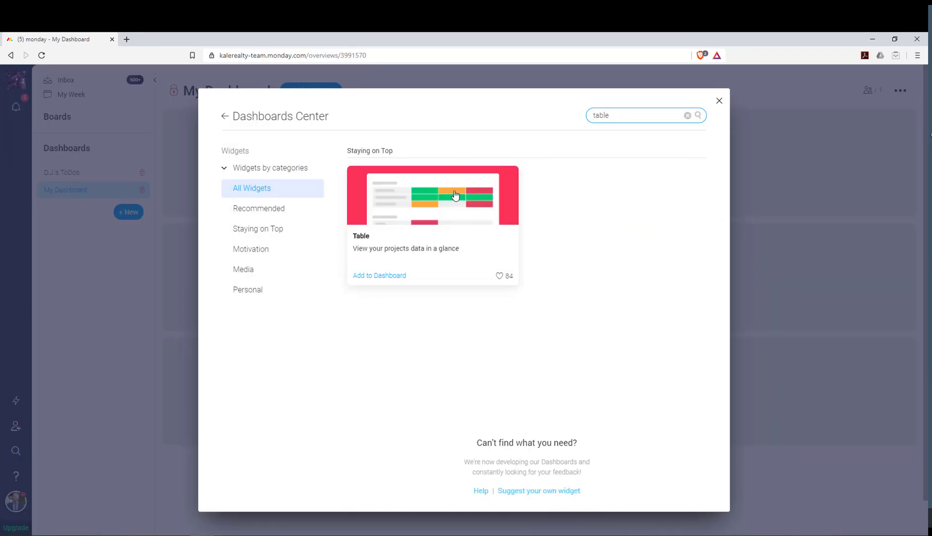
{"action": "left_click", "coordinate": [371, 274]}
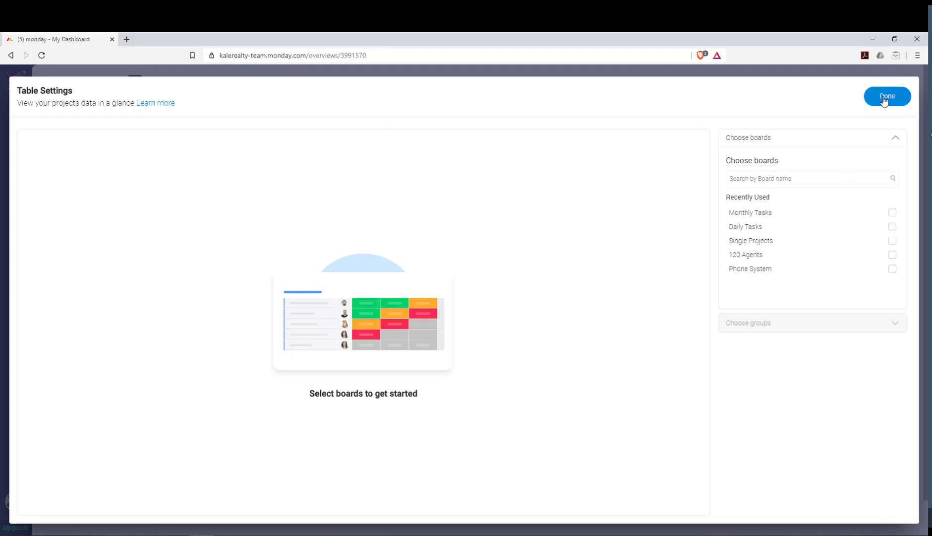
Select the Single Projects and DJ Stuff boards for the Table widget, then clear the board search
{"action": "left_click", "coordinate": [772, 180]}
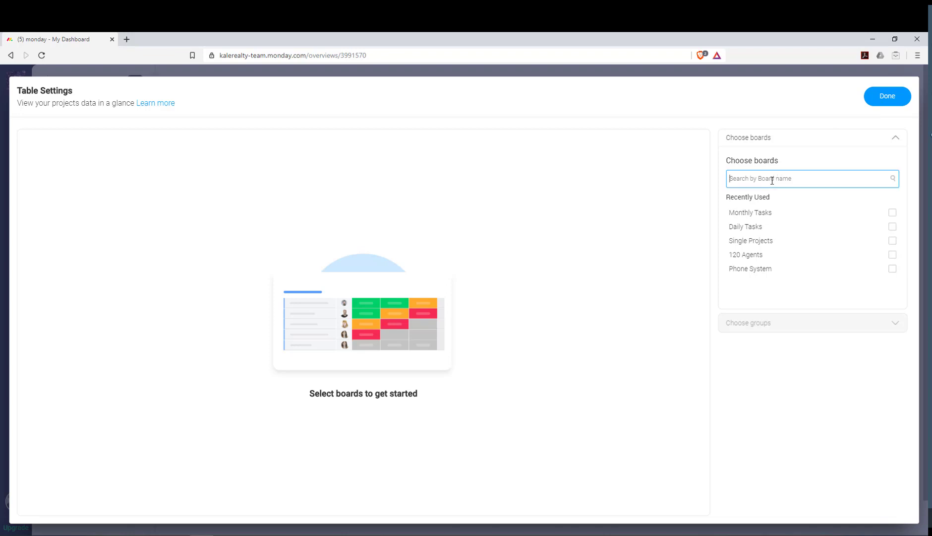
{"action": "type", "text": "singl"}
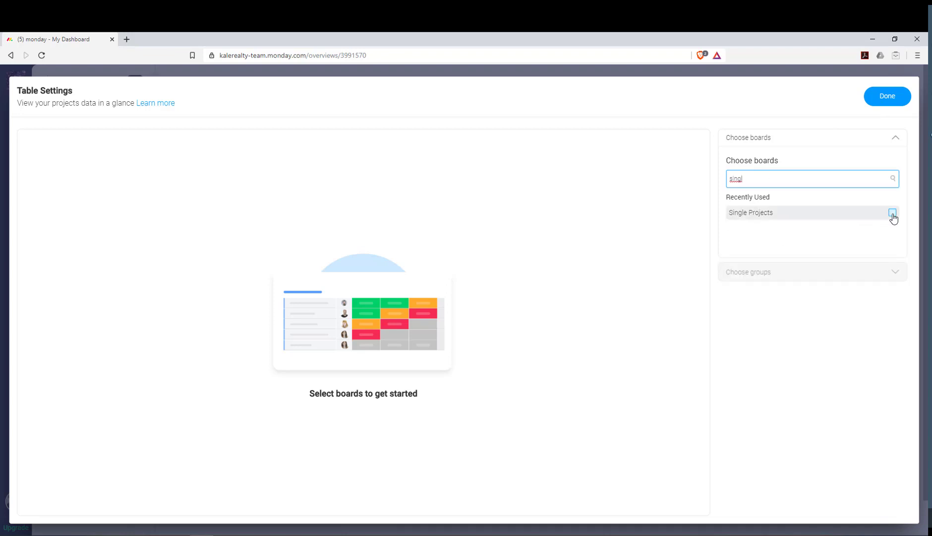
{"action": "left_click", "coordinate": [893, 213]}
{"action": "left_click", "coordinate": [776, 183]}
{"action": "double_click", "coordinate": [812, 179]}
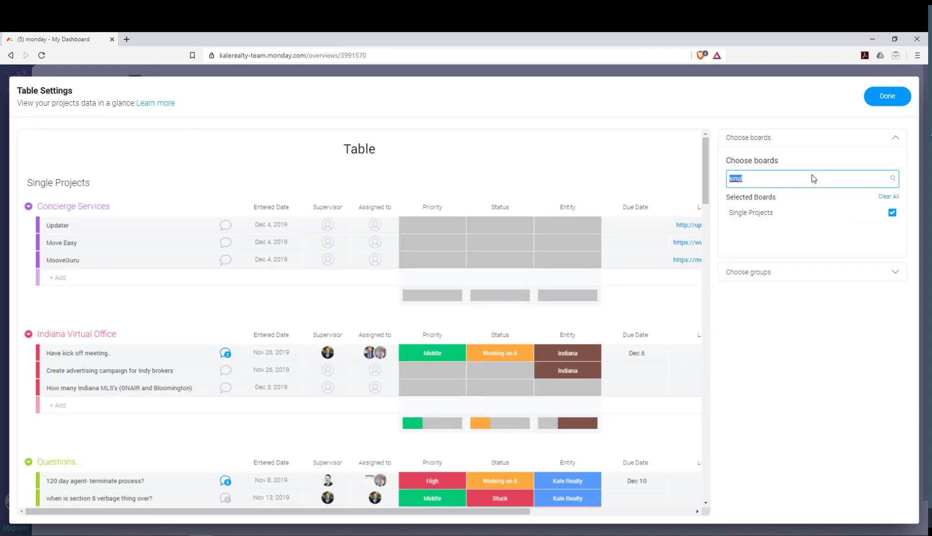
{"action": "type", "text": "dj"}
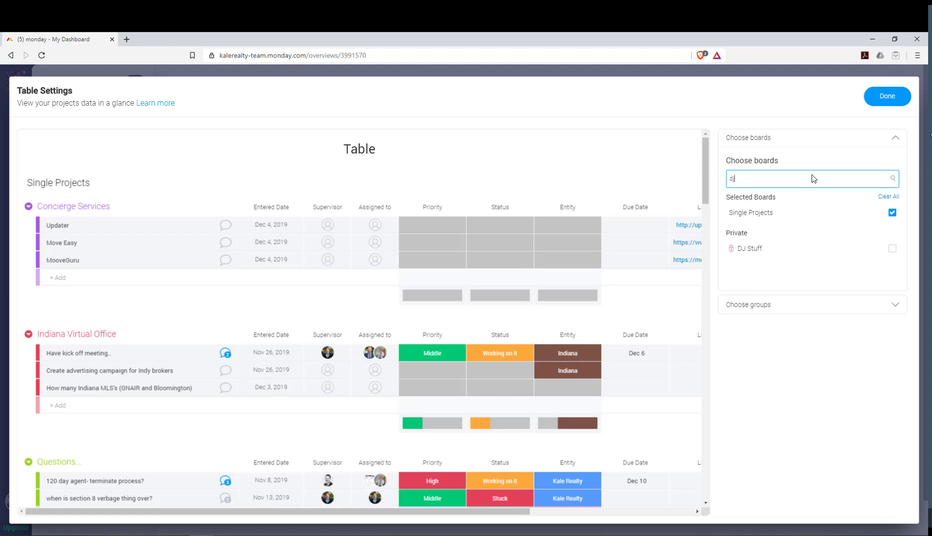
{"action": "left_click", "coordinate": [893, 249]}
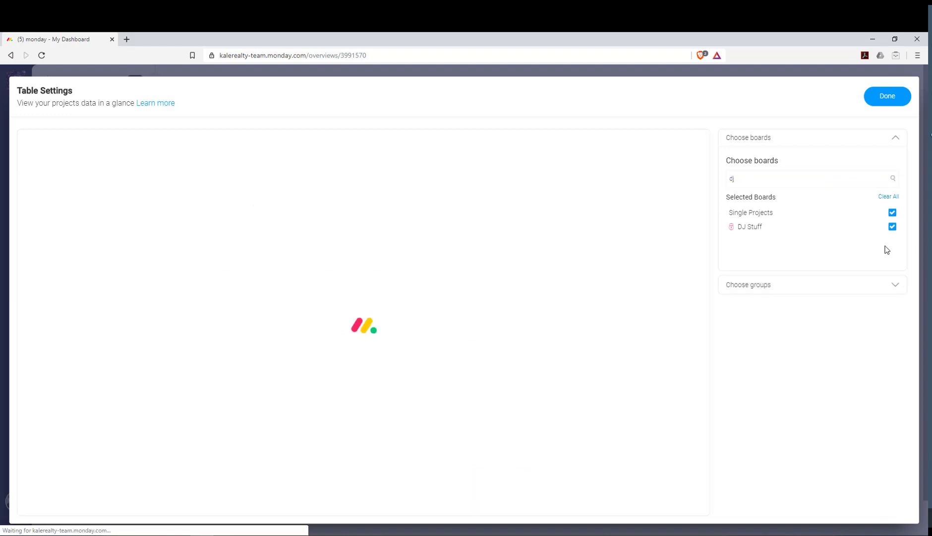
{"action": "left_click", "coordinate": [738, 180]}
{"action": "key", "text": "BackSpace"}
{"action": "key", "text": "BackSpace"}
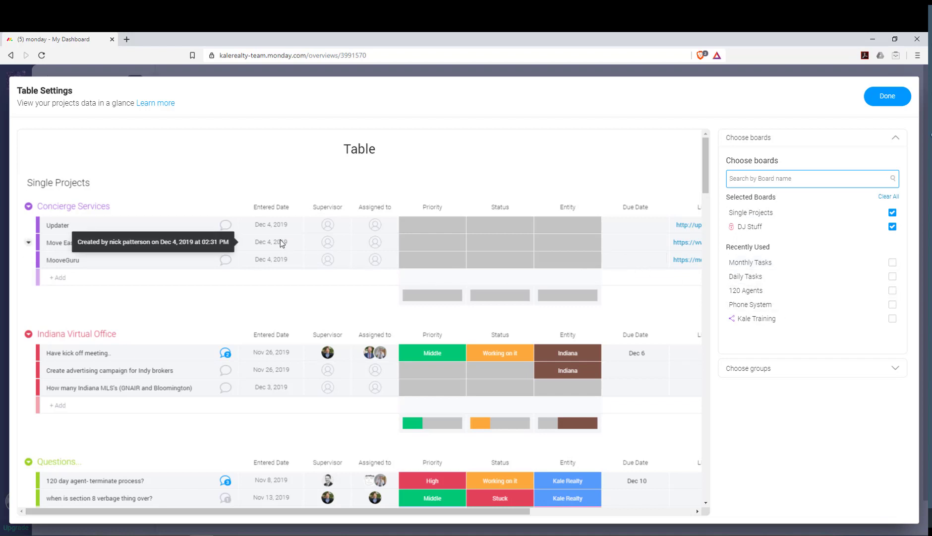
{"action": "scroll", "coordinate": [281, 242], "scroll_direction": "down", "scroll_amount": 4}
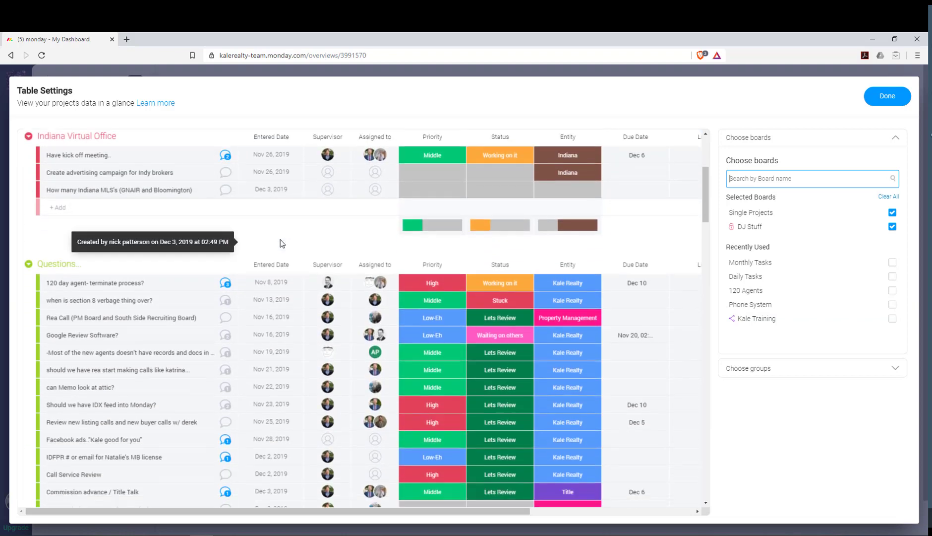
{"action": "scroll", "coordinate": [281, 243], "scroll_direction": "down", "scroll_amount": 4}
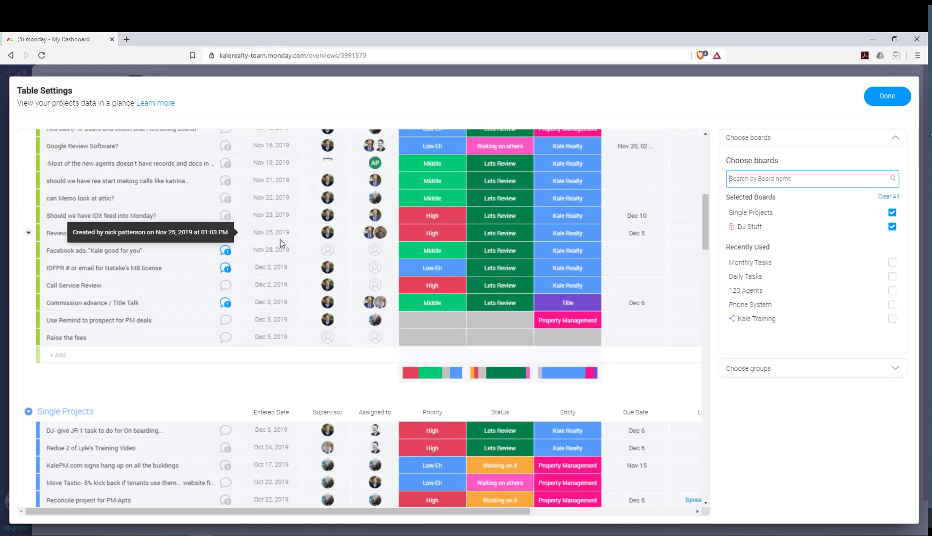
{"action": "scroll", "coordinate": [281, 241], "scroll_direction": "down", "scroll_amount": 4}
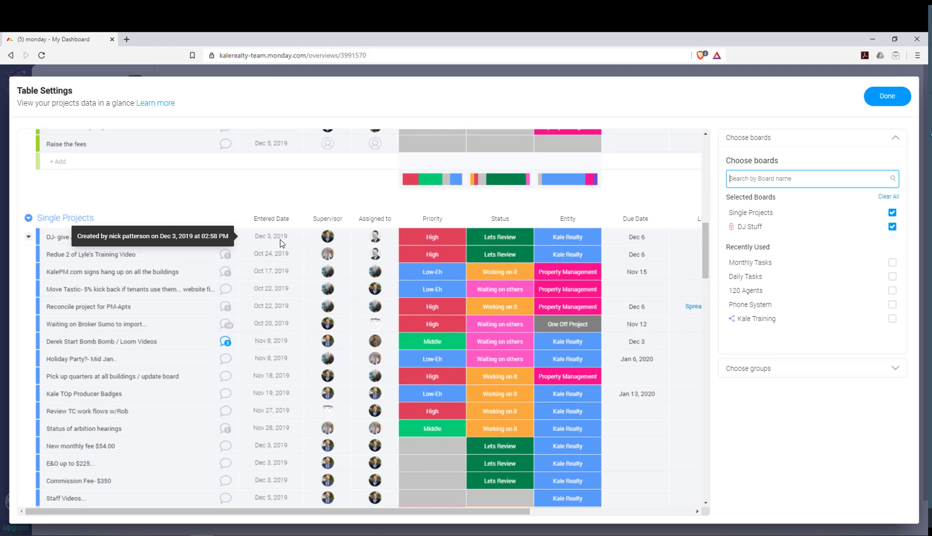
{"action": "scroll", "coordinate": [280, 243], "scroll_direction": "down", "scroll_amount": 2}
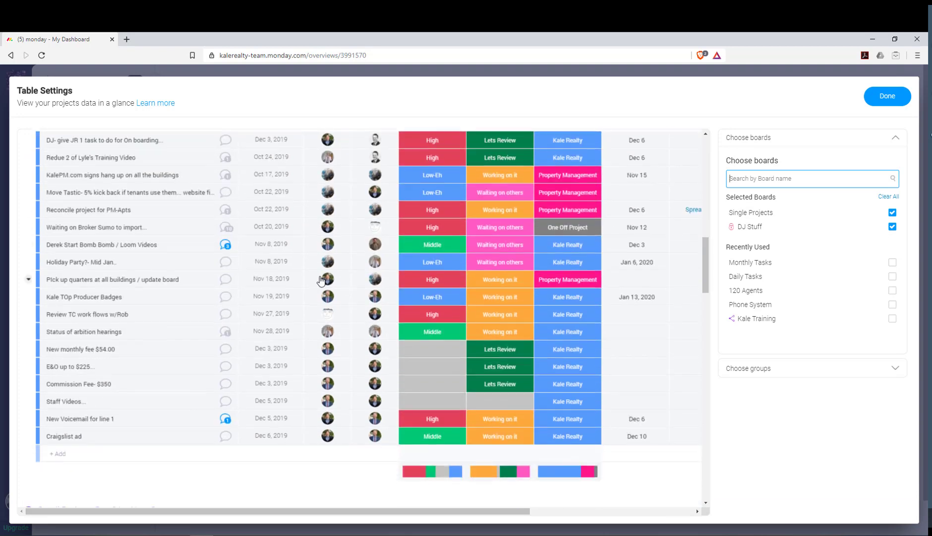
{"action": "scroll", "coordinate": [318, 276], "scroll_direction": "down", "scroll_amount": 7}
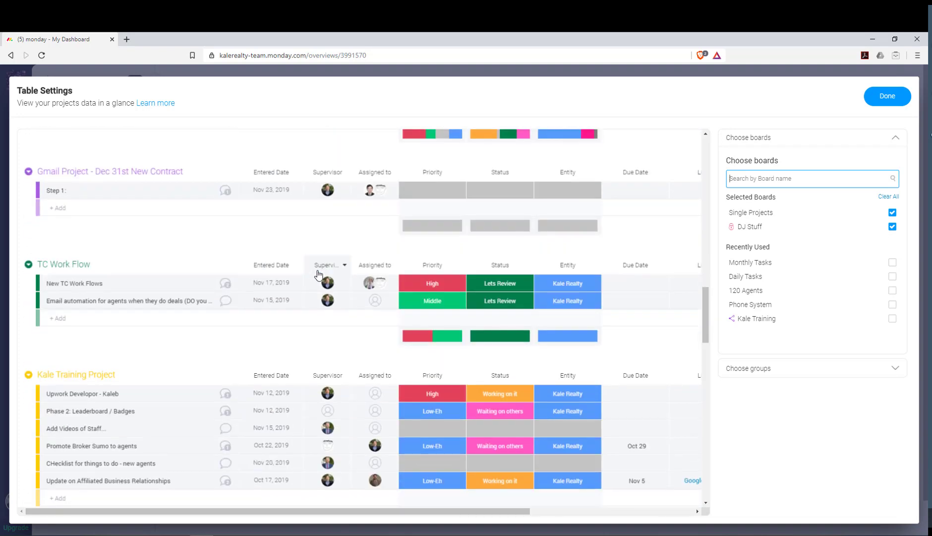
{"action": "scroll", "coordinate": [318, 270], "scroll_direction": "down", "scroll_amount": 7}
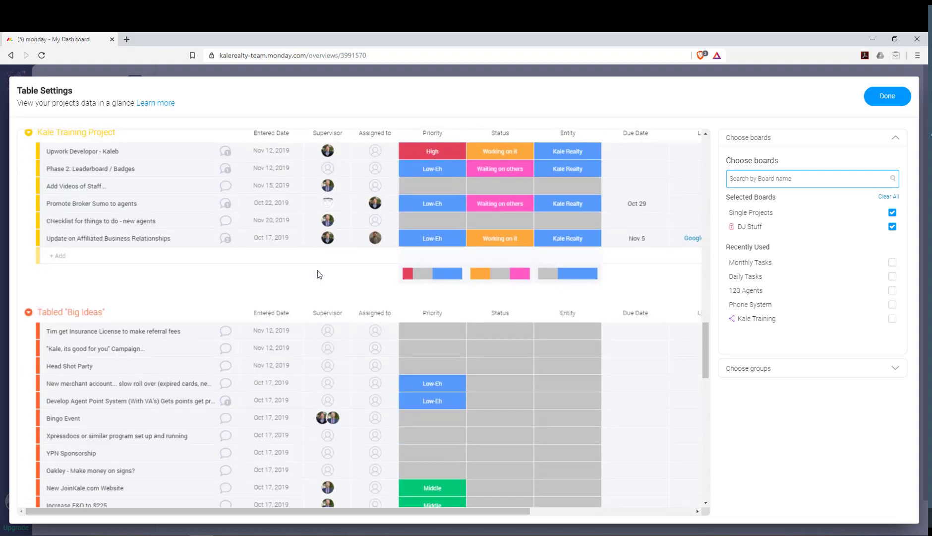
{"action": "scroll", "coordinate": [317, 270], "scroll_direction": "down", "scroll_amount": 9}
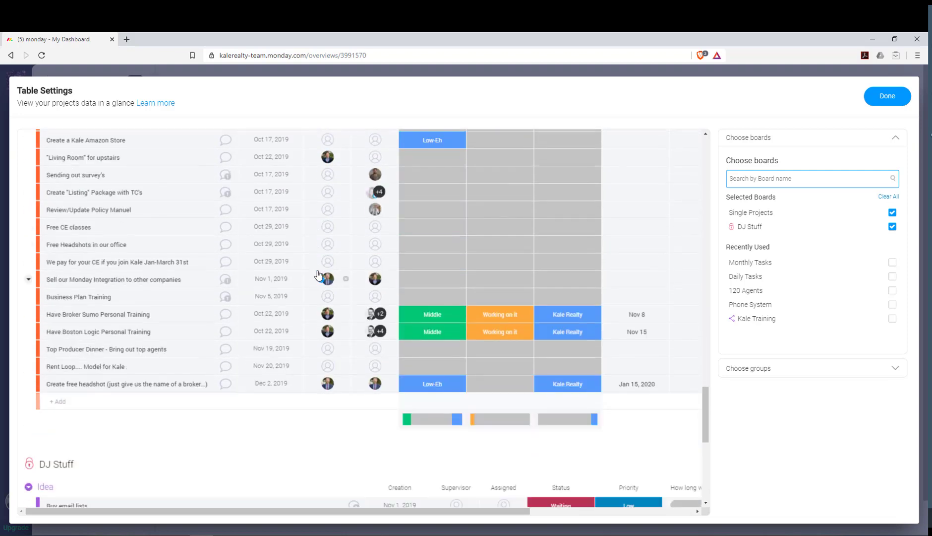
{"action": "scroll", "coordinate": [319, 274], "scroll_direction": "down", "scroll_amount": 5}
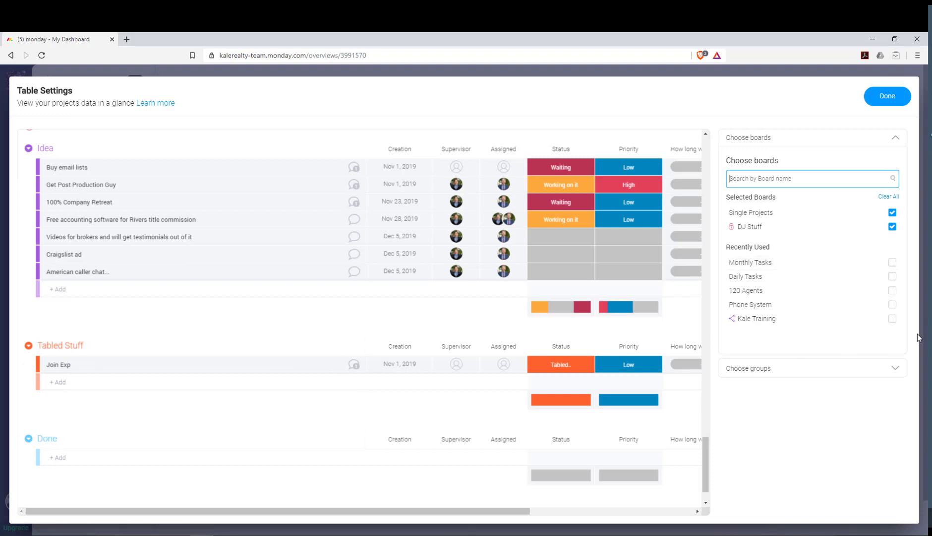
{"action": "left_click", "coordinate": [895, 368]}
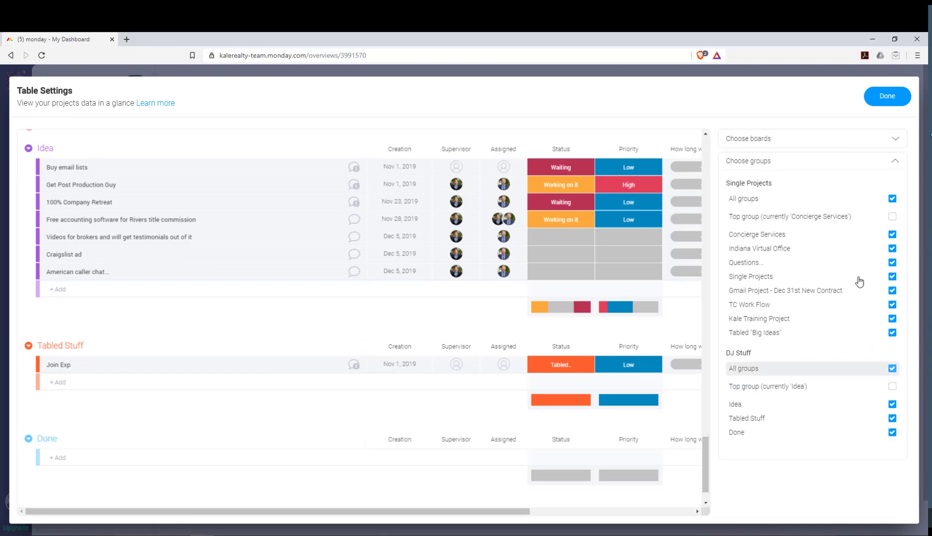
{"action": "left_click", "coordinate": [891, 137]}
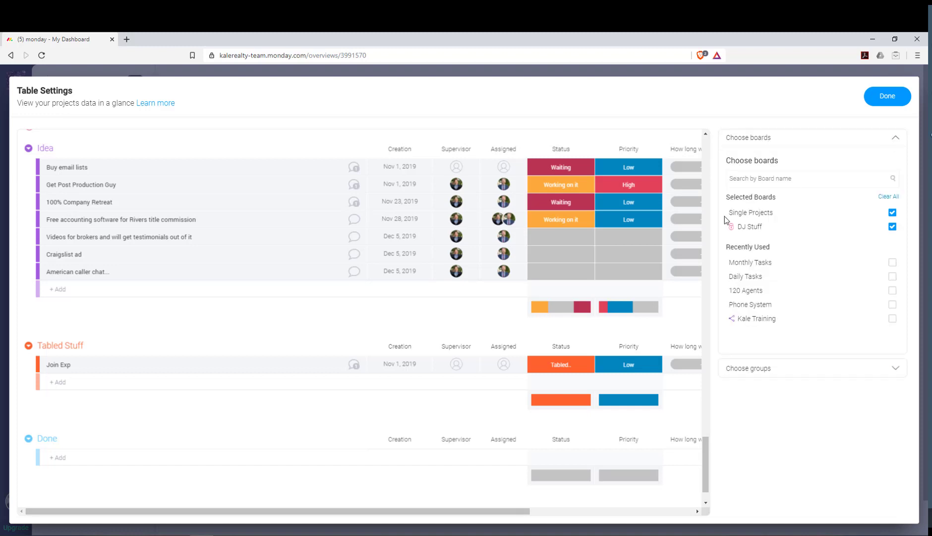
{"action": "left_click", "coordinate": [770, 181]}
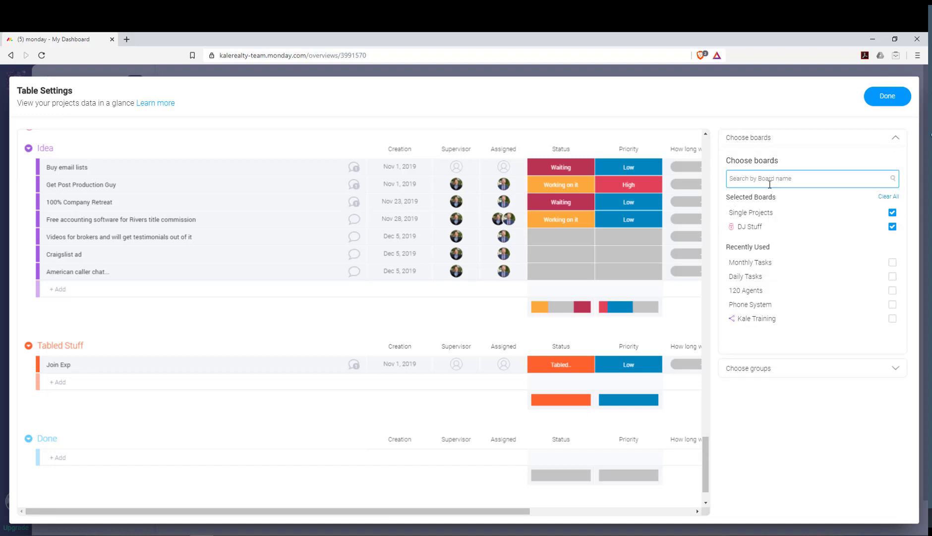
{"action": "type", "text": "daily"}
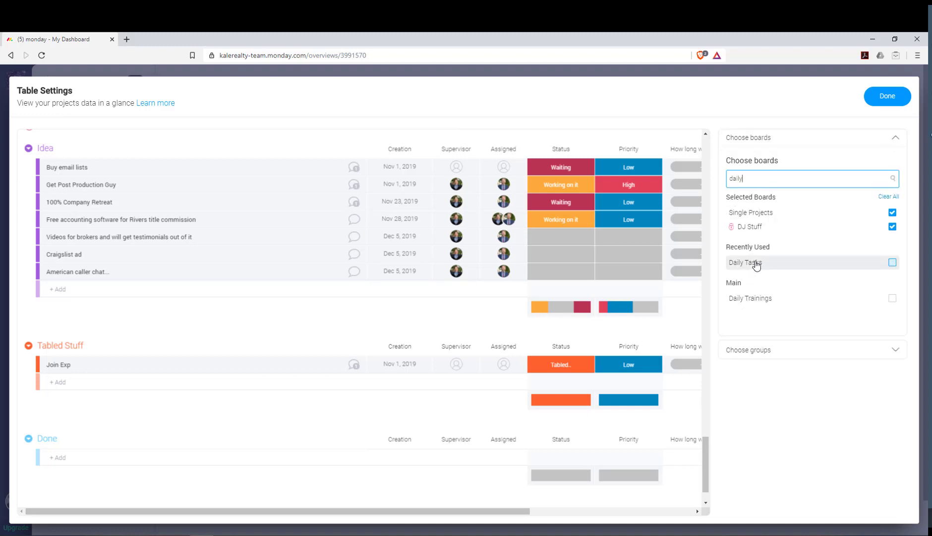
{"action": "left_click", "coordinate": [756, 265]}
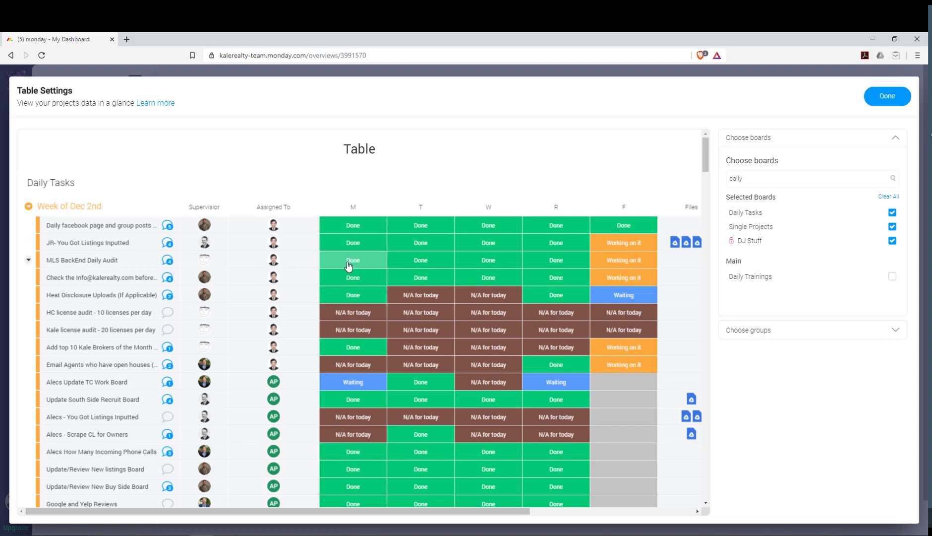
{"action": "scroll", "coordinate": [355, 271], "scroll_direction": "down", "scroll_amount": 2}
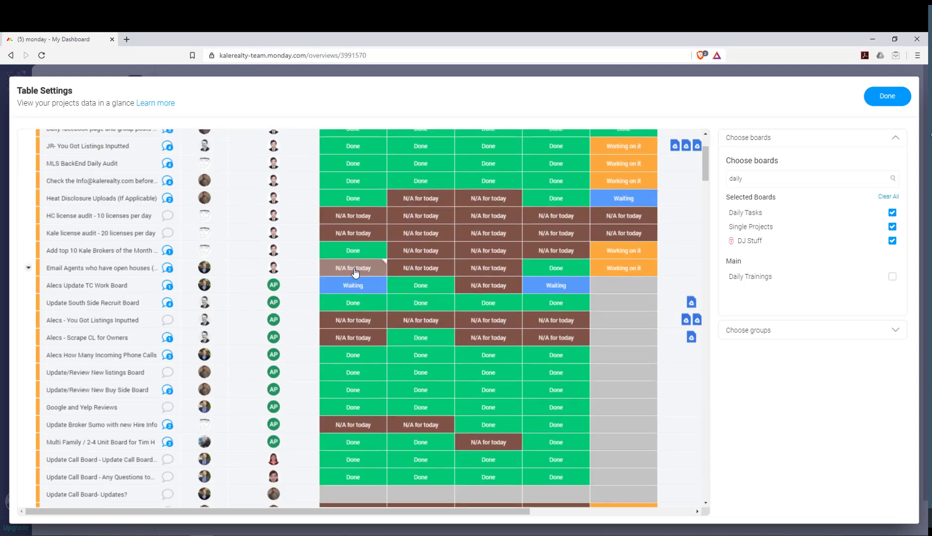
{"action": "scroll", "coordinate": [354, 272], "scroll_direction": "down", "scroll_amount": 7}
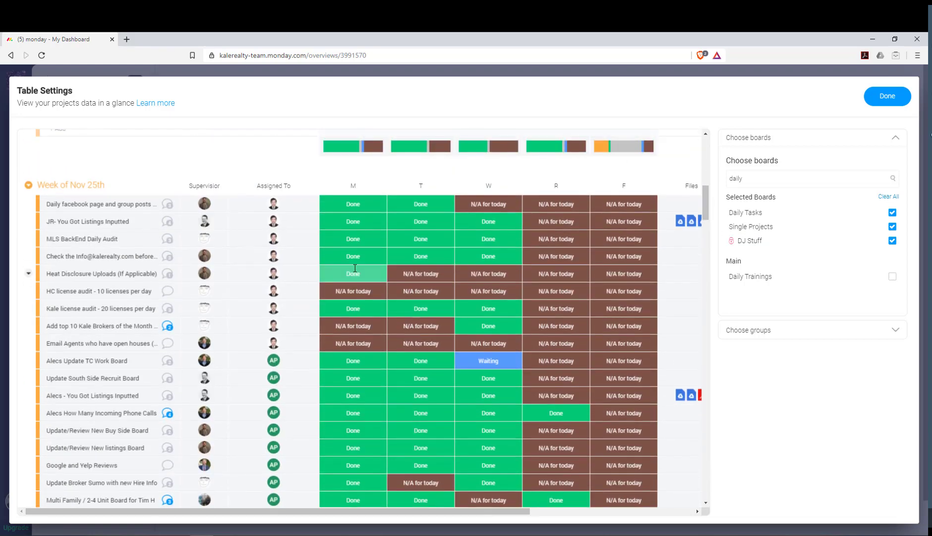
{"action": "scroll", "coordinate": [355, 269], "scroll_direction": "up", "scroll_amount": 4}
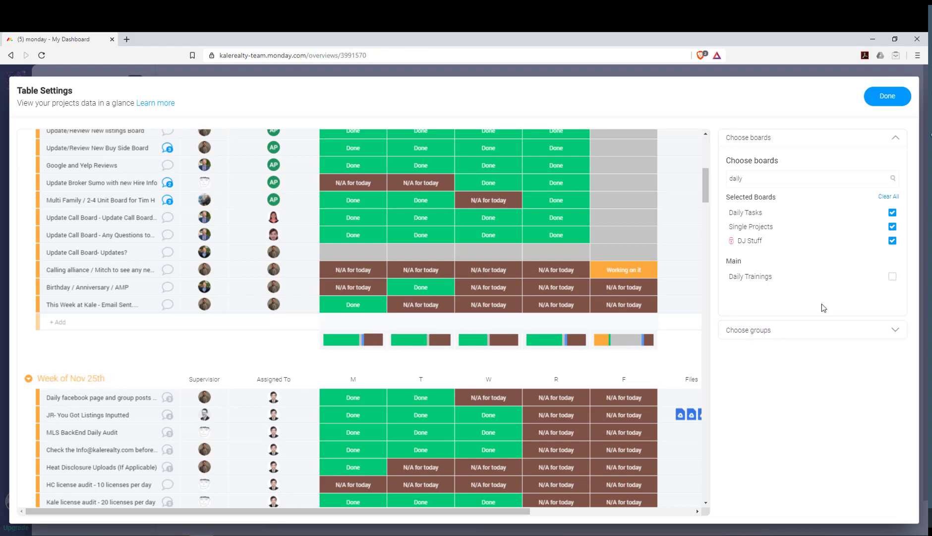
In Choose groups, reduce Daily Tasks to its Week of Dec 2nd group
{"action": "left_click", "coordinate": [804, 339]}
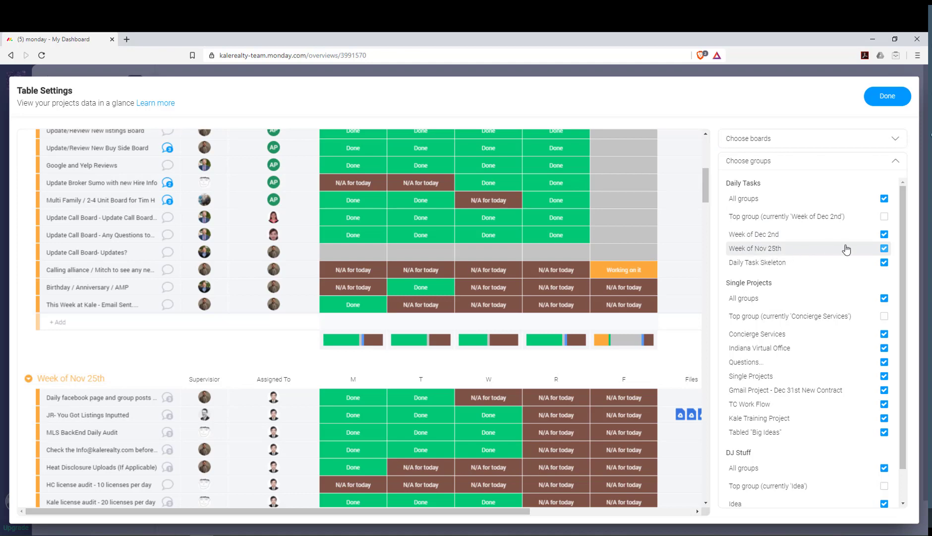
{"action": "left_click", "coordinate": [884, 249]}
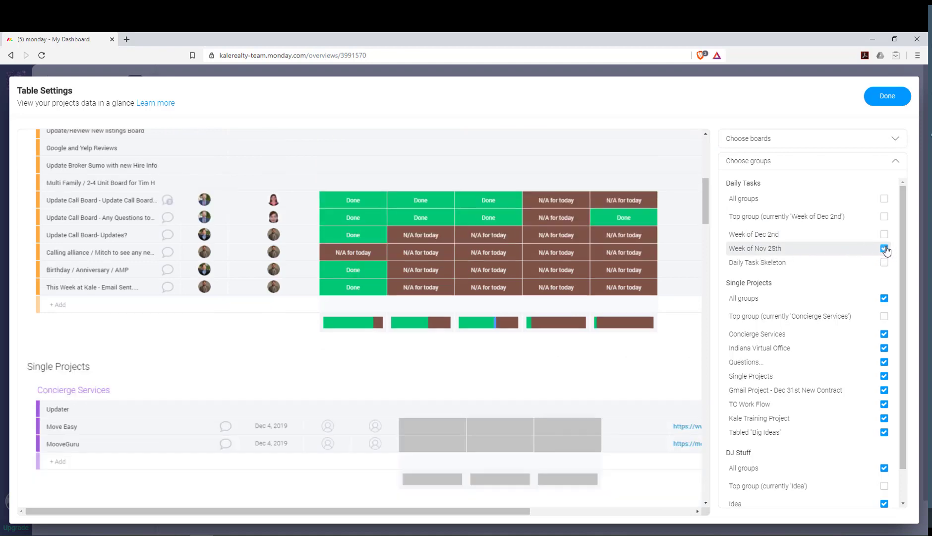
{"action": "left_click", "coordinate": [885, 248]}
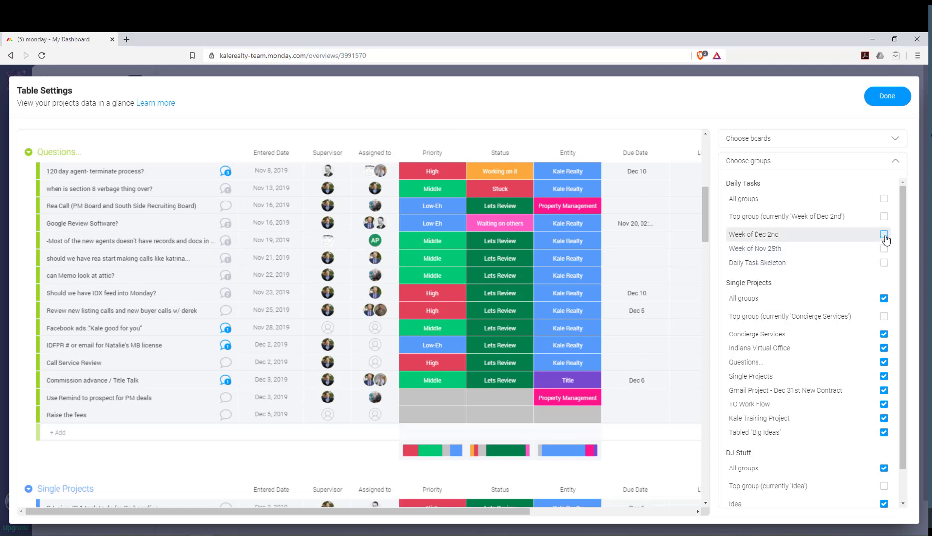
{"action": "left_click", "coordinate": [884, 234]}
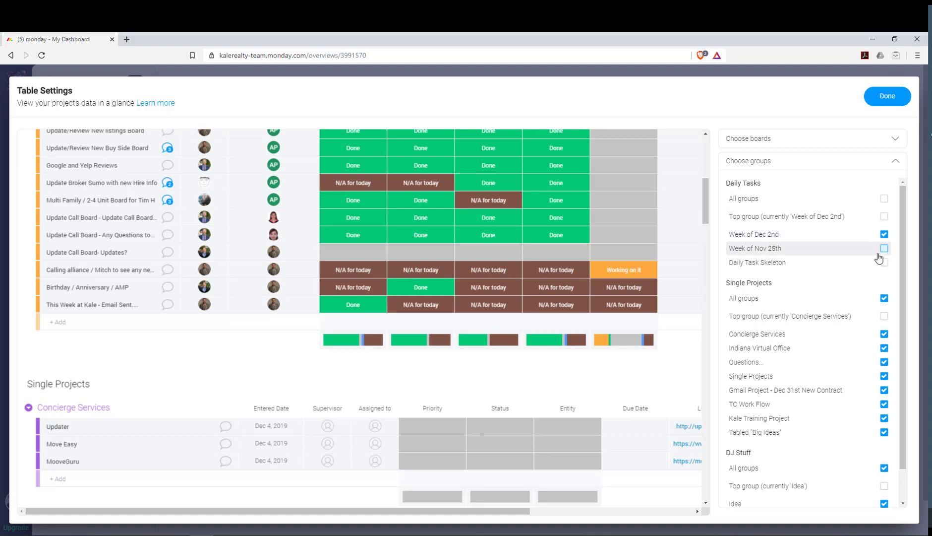
Limit DJ Stuff to Idea and Tabled Stuff groups, then remove Daily Tasks from the chosen boards
{"action": "scroll", "coordinate": [394, 320], "scroll_direction": "up", "scroll_amount": 1}
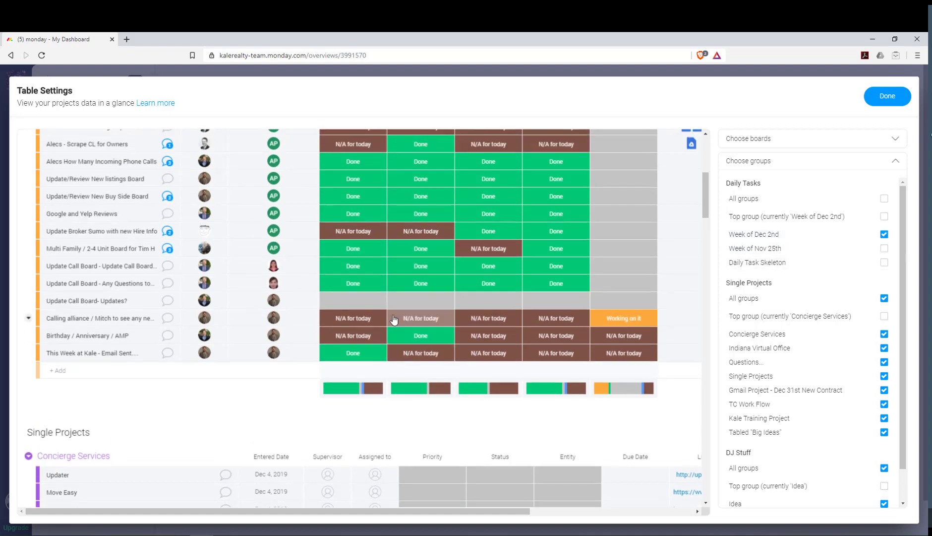
{"action": "scroll", "coordinate": [394, 320], "scroll_direction": "up", "scroll_amount": 5}
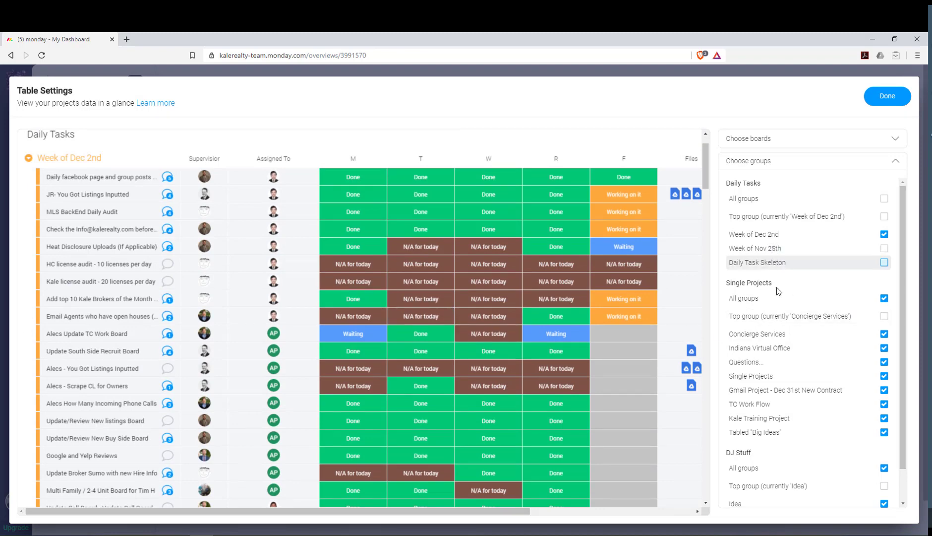
{"action": "scroll", "coordinate": [793, 362], "scroll_direction": "down", "scroll_amount": 1}
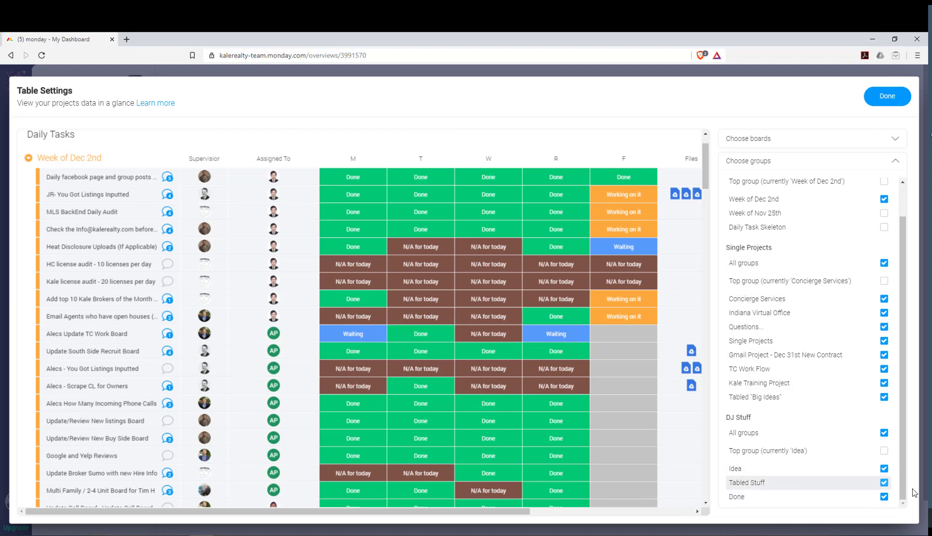
{"action": "left_click", "coordinate": [884, 497]}
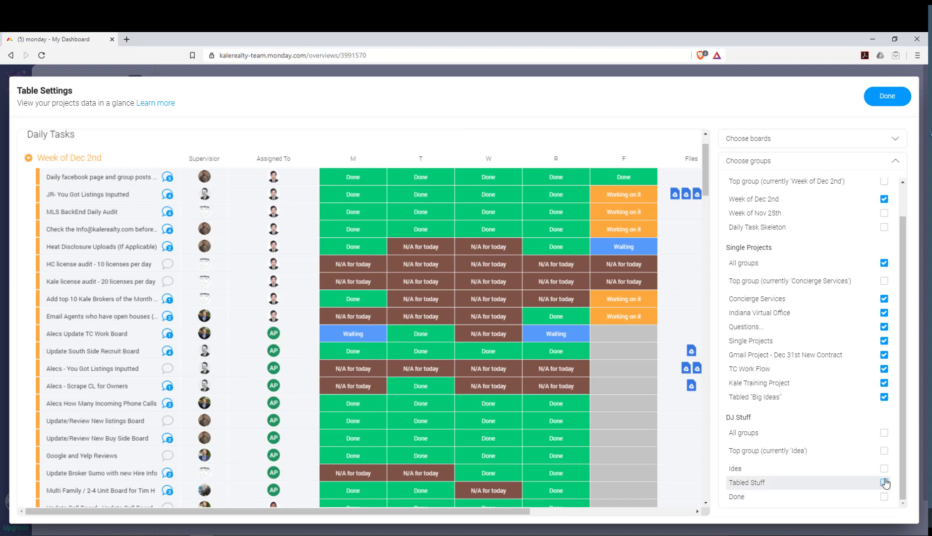
{"action": "left_click", "coordinate": [885, 482]}
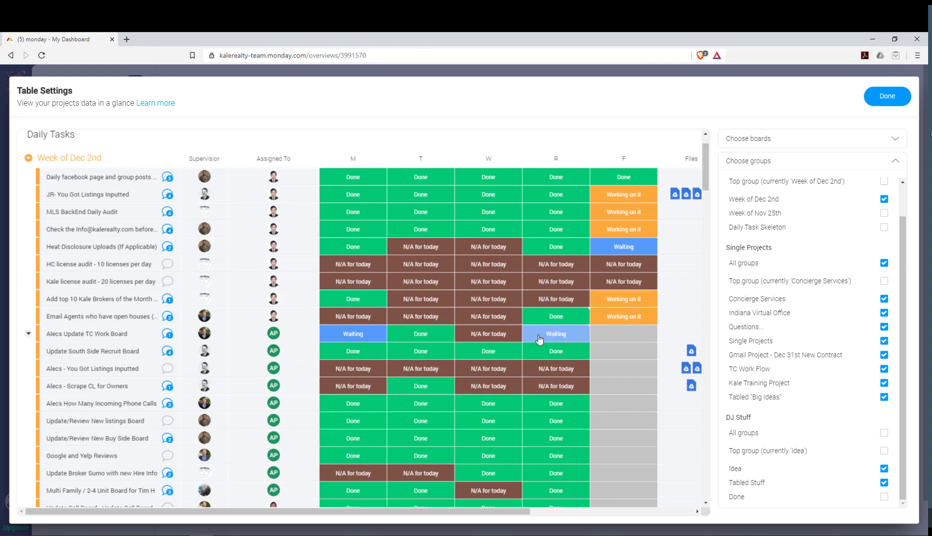
{"action": "scroll", "coordinate": [546, 329], "scroll_direction": "down", "scroll_amount": 8}
{"action": "scroll", "coordinate": [540, 339], "scroll_direction": "down", "scroll_amount": 4}
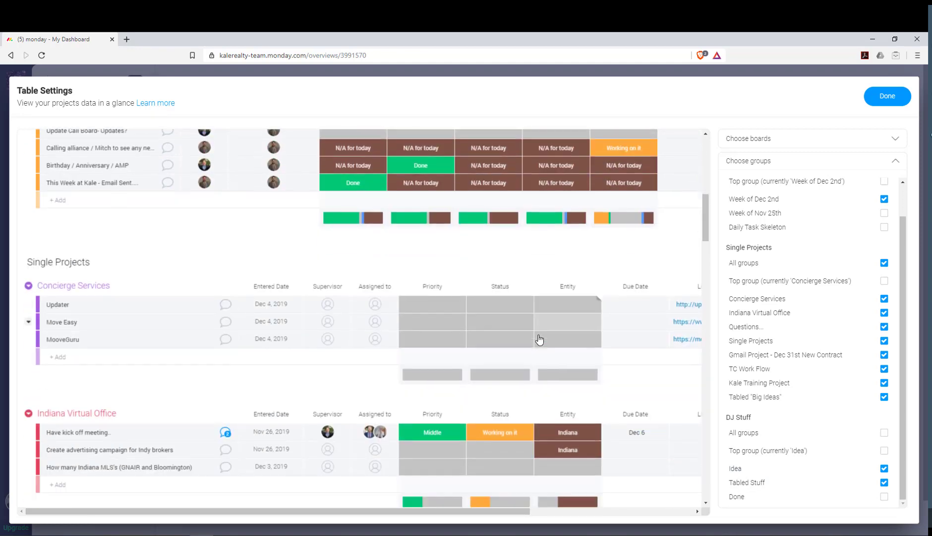
{"action": "scroll", "coordinate": [812, 266], "scroll_direction": "up", "scroll_amount": 1}
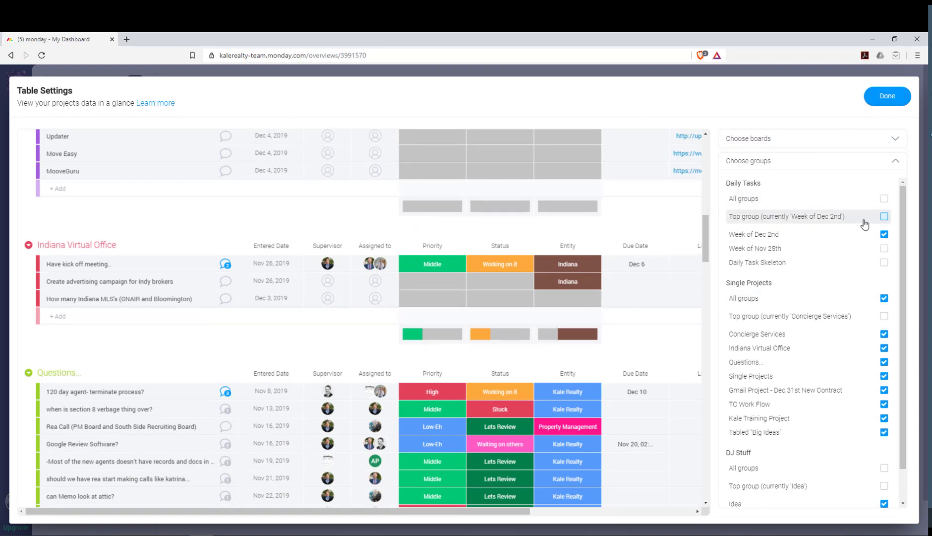
{"action": "left_click", "coordinate": [885, 235]}
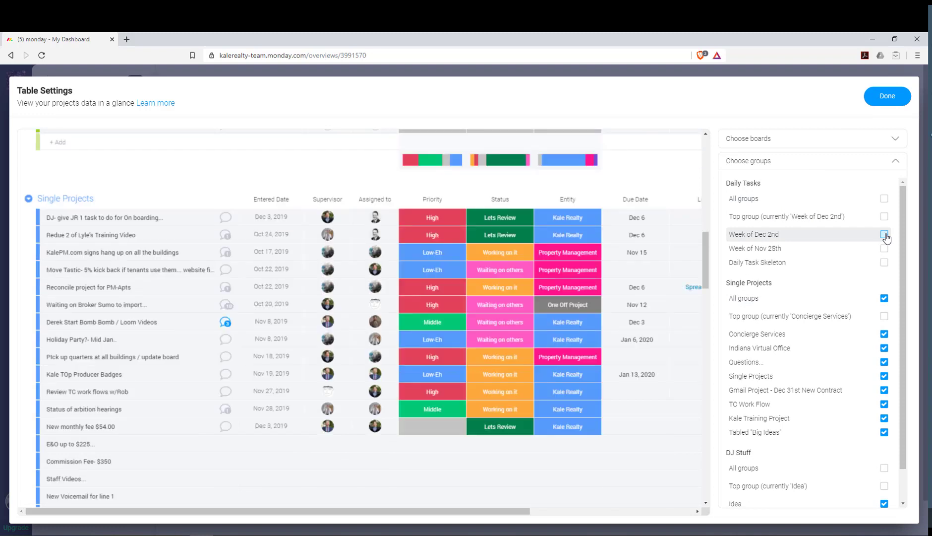
{"action": "left_click", "coordinate": [896, 139]}
{"action": "left_click", "coordinate": [894, 214]}
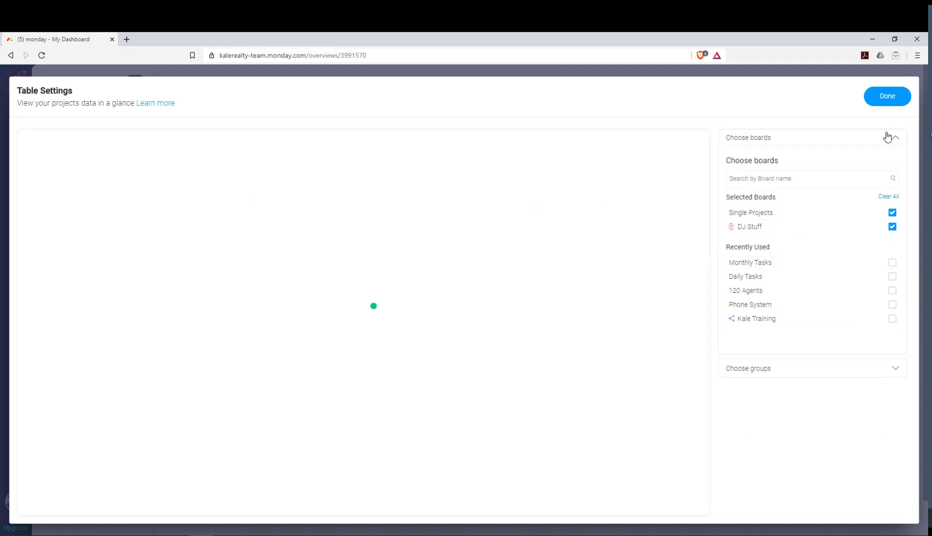
Save the widget settings, stretch the Table widget taller, and scroll through its Single Projects groups
{"action": "left_click", "coordinate": [887, 96]}
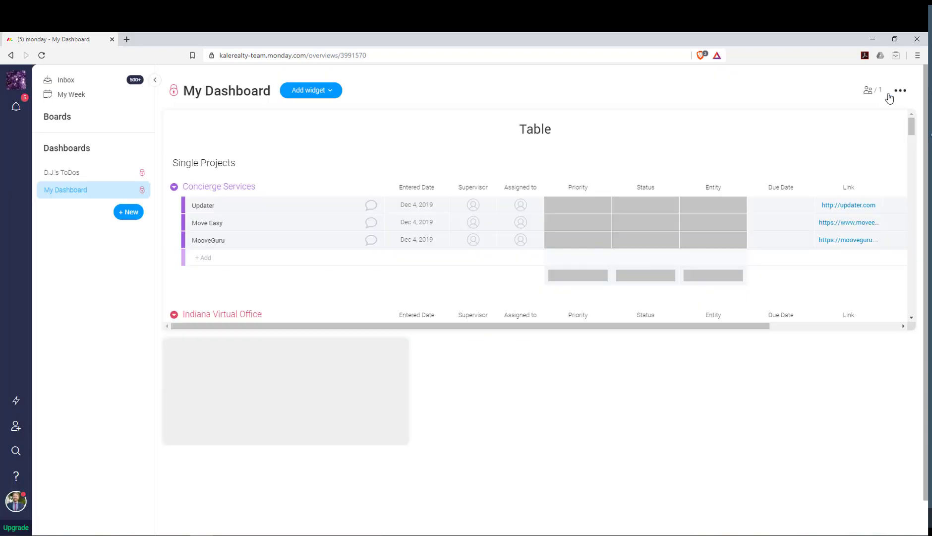
{"action": "left_click_drag", "start_coordinate": [914, 327], "coordinate": [914, 525]}
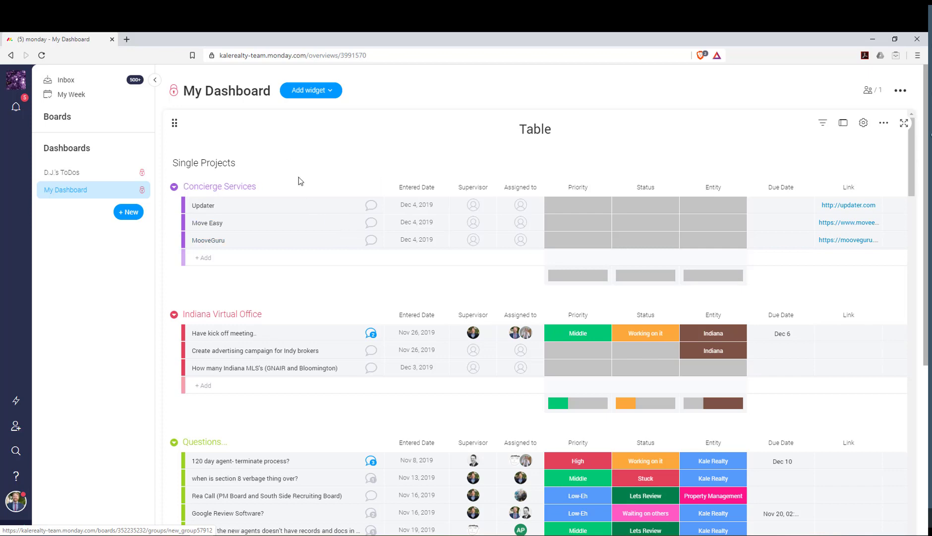
{"action": "mouse_move", "coordinate": [843, 128]}
{"action": "scroll", "coordinate": [509, 356], "scroll_direction": "down", "scroll_amount": 20}
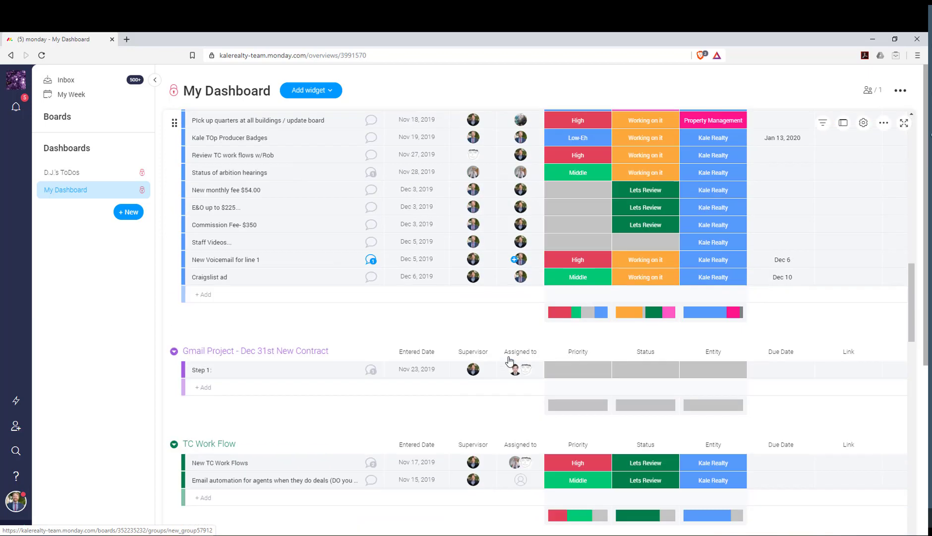
{"action": "scroll", "coordinate": [252, 271], "scroll_direction": "up", "scroll_amount": 15}
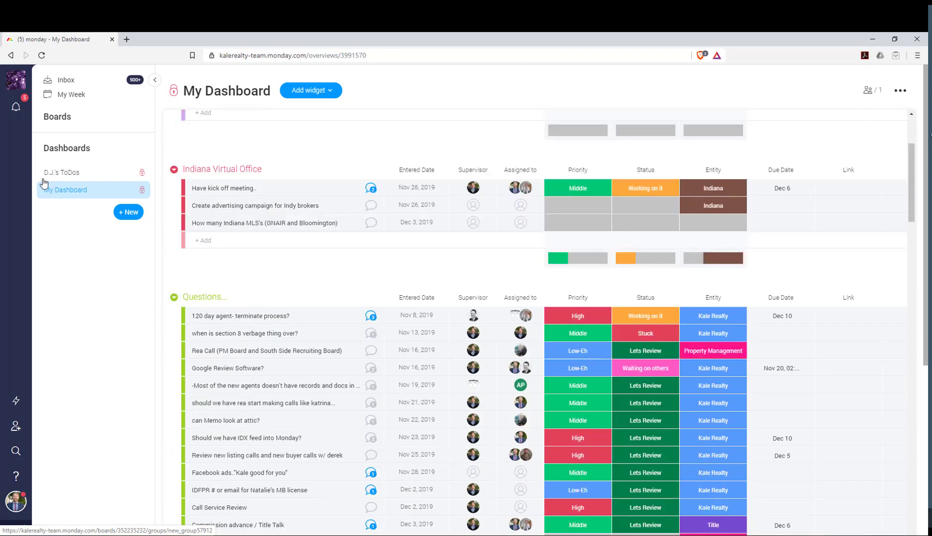
{"action": "scroll", "coordinate": [410, 163], "scroll_direction": "up", "scroll_amount": 3}
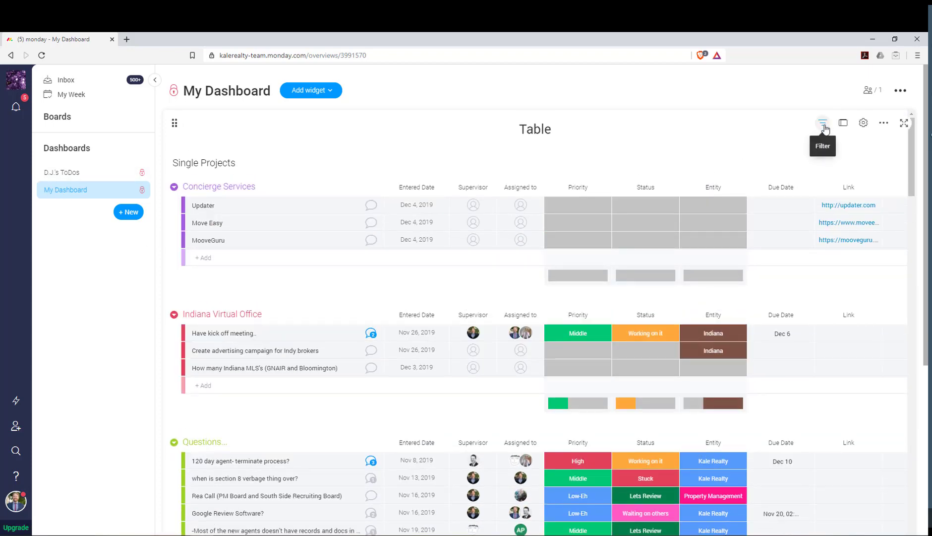
Filter the widget to nine groups, including Top, Concierge Services, Questions, TC Work Flow and Kale Training
{"action": "left_click", "coordinate": [823, 124]}
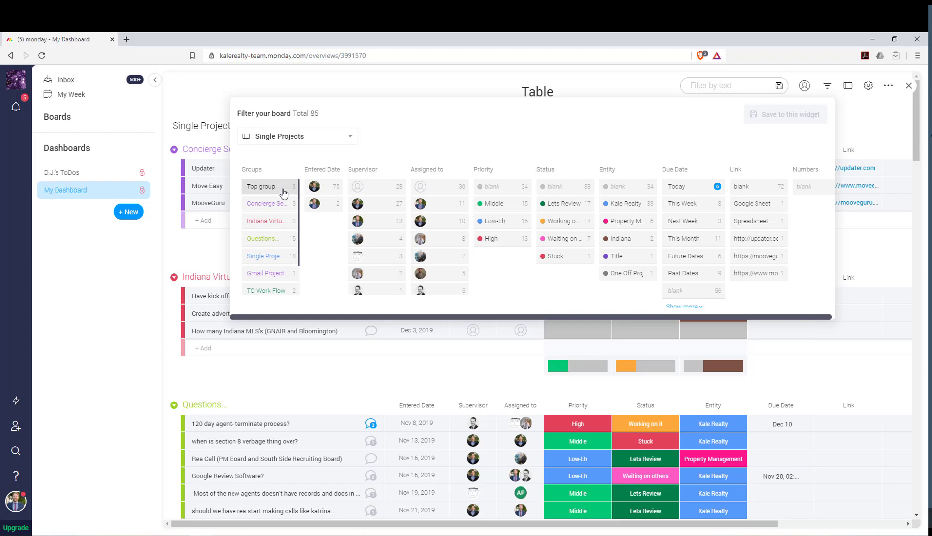
{"action": "left_click", "coordinate": [296, 137]}
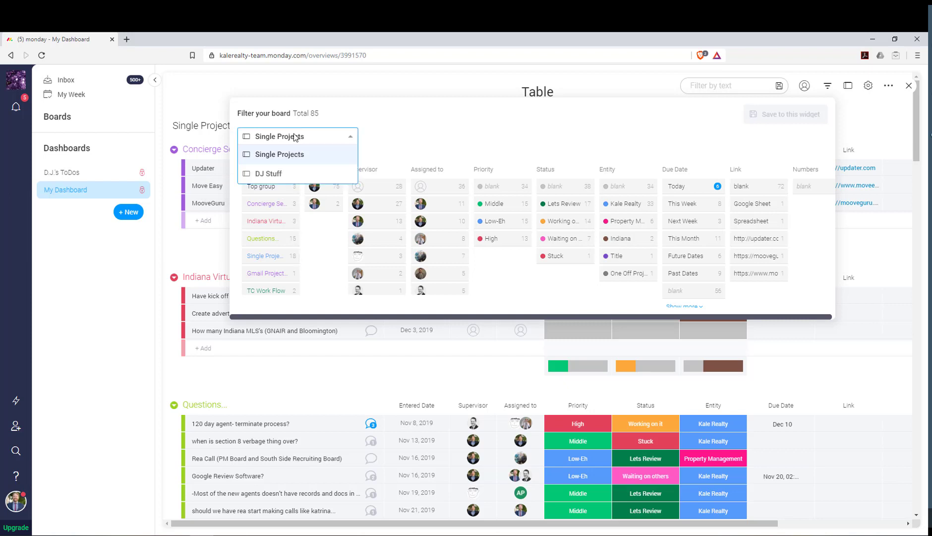
{"action": "left_click", "coordinate": [279, 155]}
{"action": "left_click", "coordinate": [293, 186]}
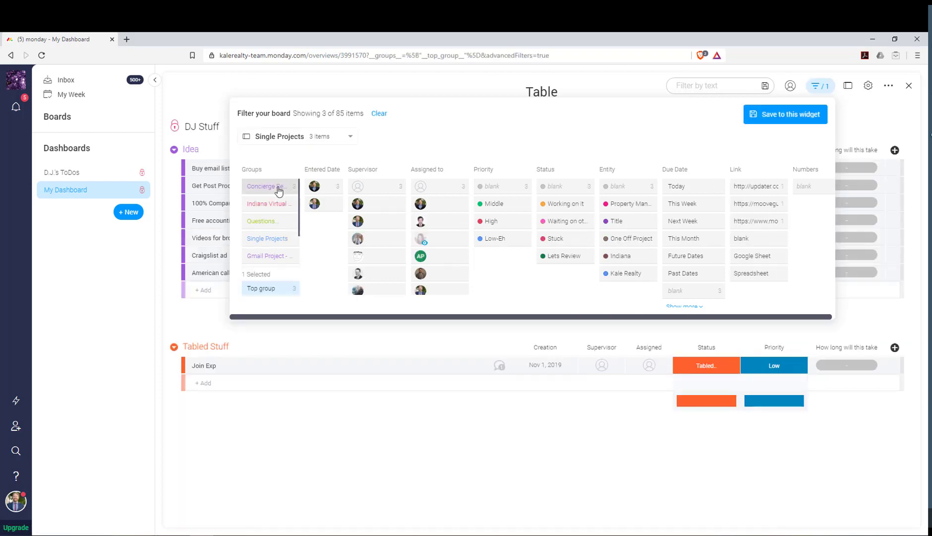
{"action": "left_click", "coordinate": [279, 186]}
{"action": "left_click", "coordinate": [279, 186]}
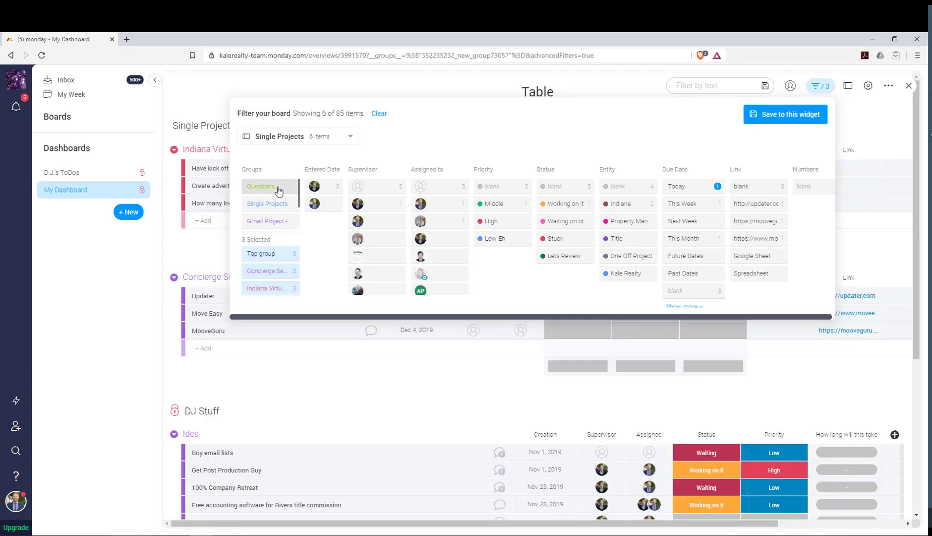
{"action": "left_click", "coordinate": [278, 191]}
{"action": "left_click", "coordinate": [279, 191]}
{"action": "left_click", "coordinate": [278, 191]}
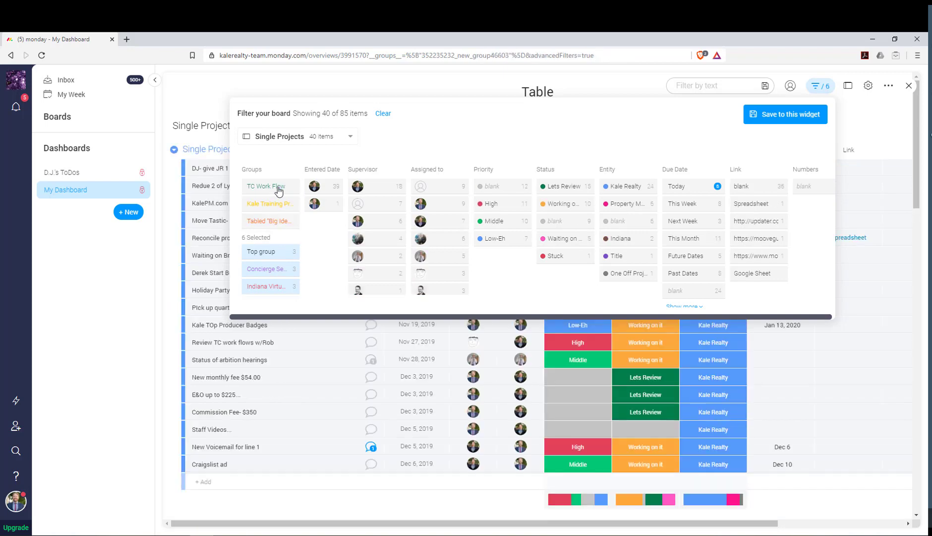
{"action": "left_click", "coordinate": [263, 200]}
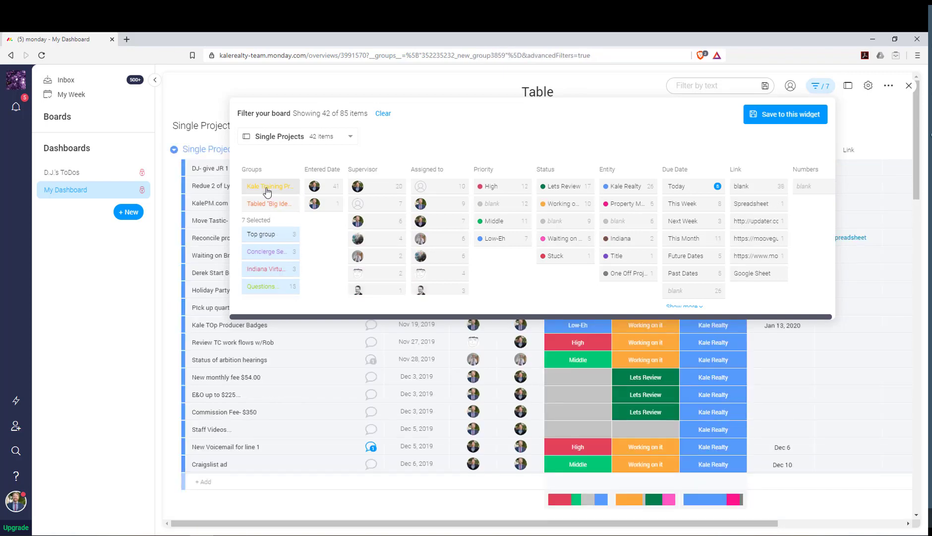
{"action": "left_click", "coordinate": [267, 191]}
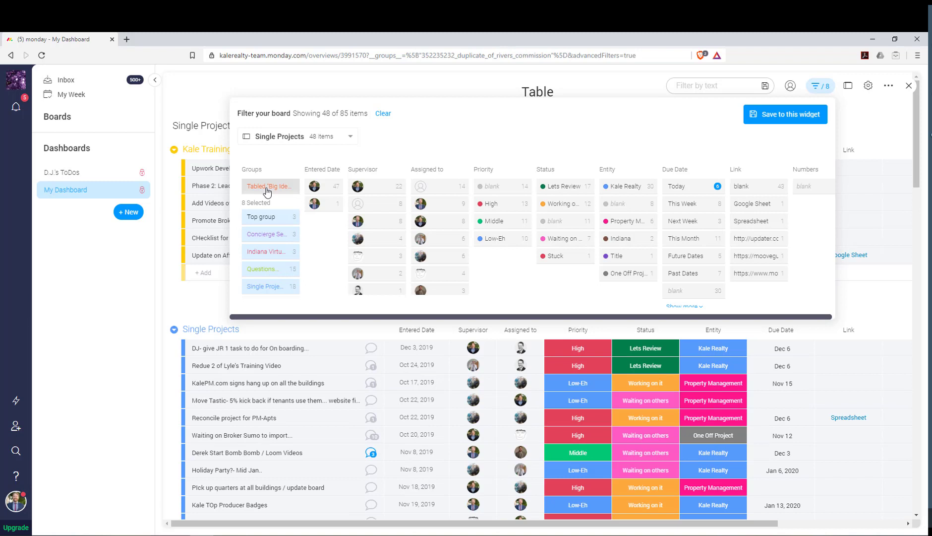
{"action": "left_click", "coordinate": [268, 192]}
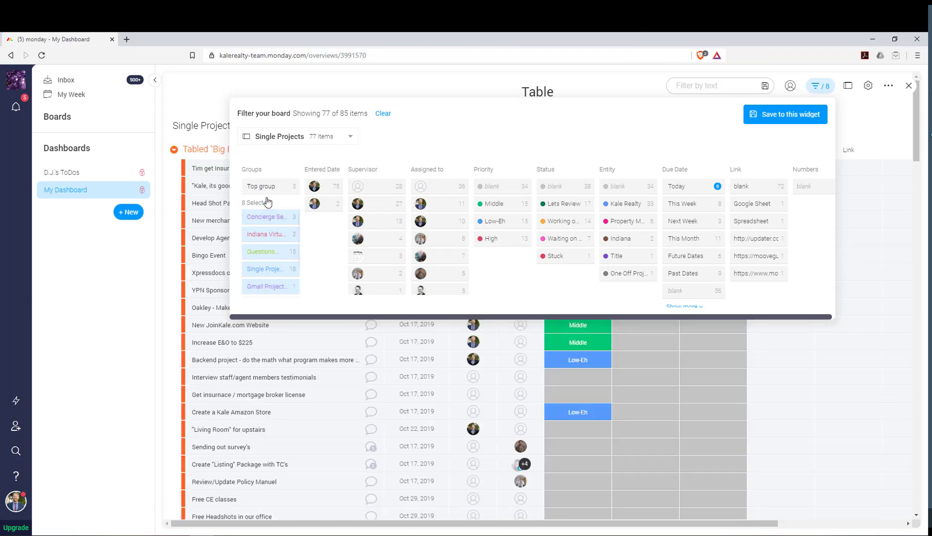
{"action": "left_click", "coordinate": [273, 187]}
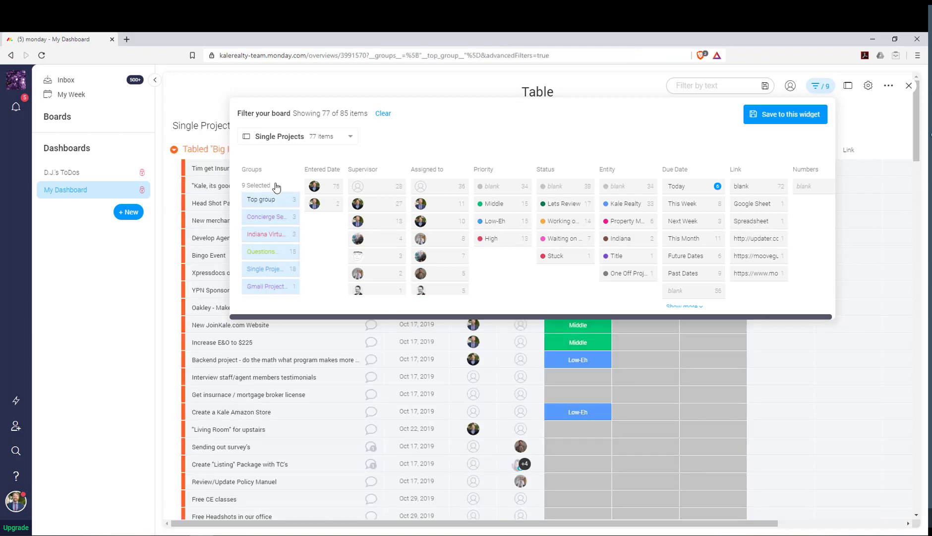
Add an Assigned to filter for one person and save it to the widget, showing 11 of 85 items
{"action": "scroll", "coordinate": [376, 233], "scroll_direction": "down", "scroll_amount": 2}
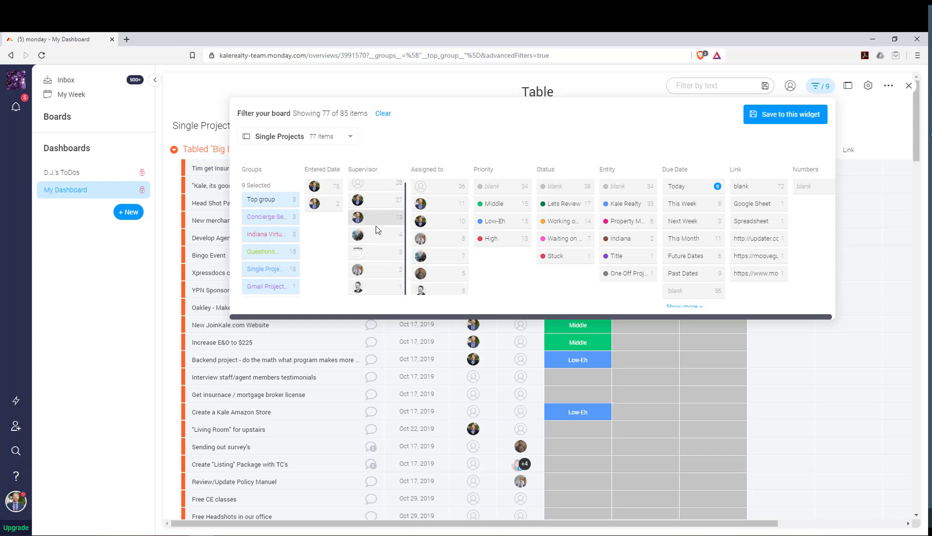
{"action": "scroll", "coordinate": [421, 213], "scroll_direction": "down", "scroll_amount": 3}
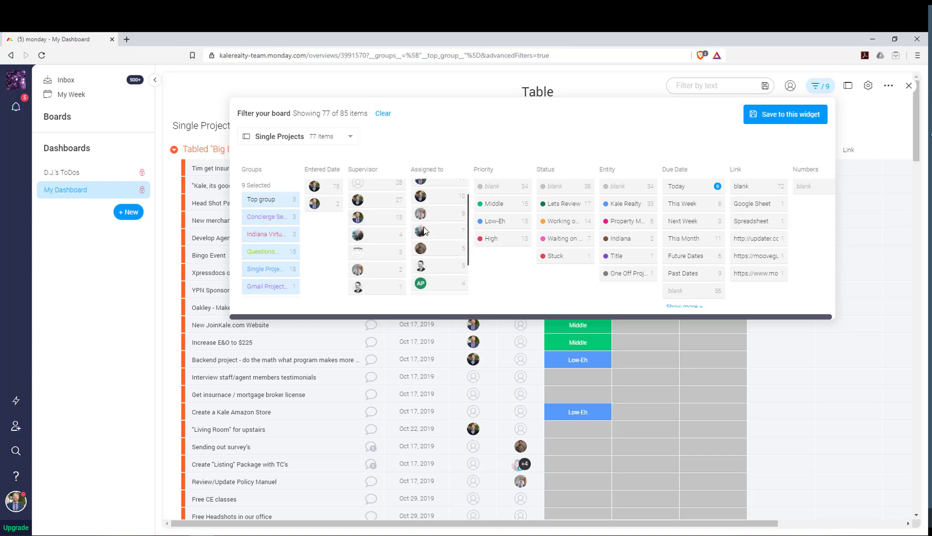
{"action": "scroll", "coordinate": [424, 230], "scroll_direction": "up", "scroll_amount": 1}
{"action": "left_click", "coordinate": [423, 202]}
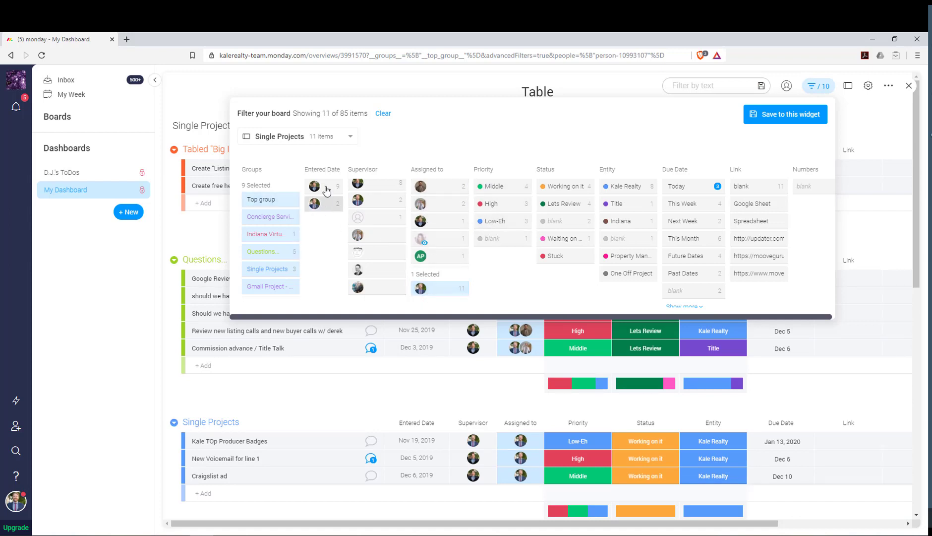
{"action": "left_click", "coordinate": [323, 208]}
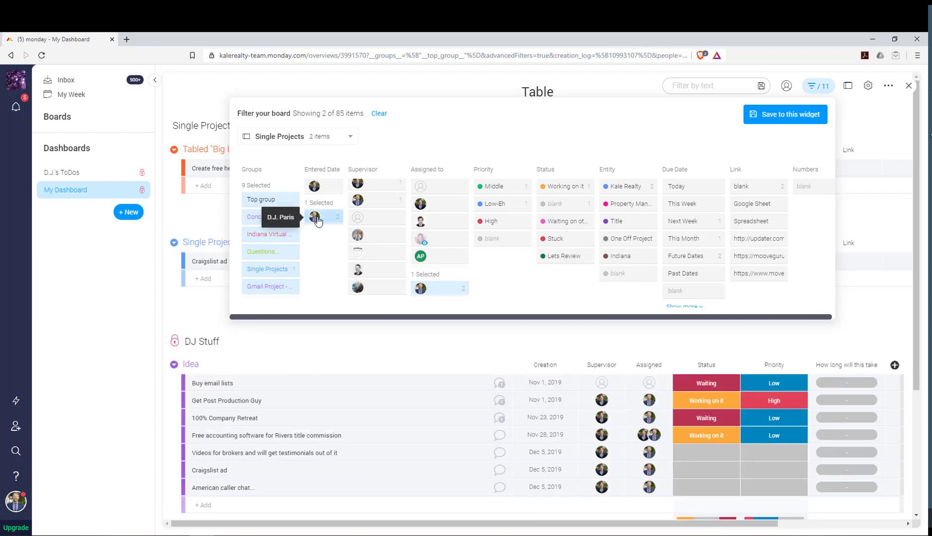
{"action": "left_click", "coordinate": [318, 221]}
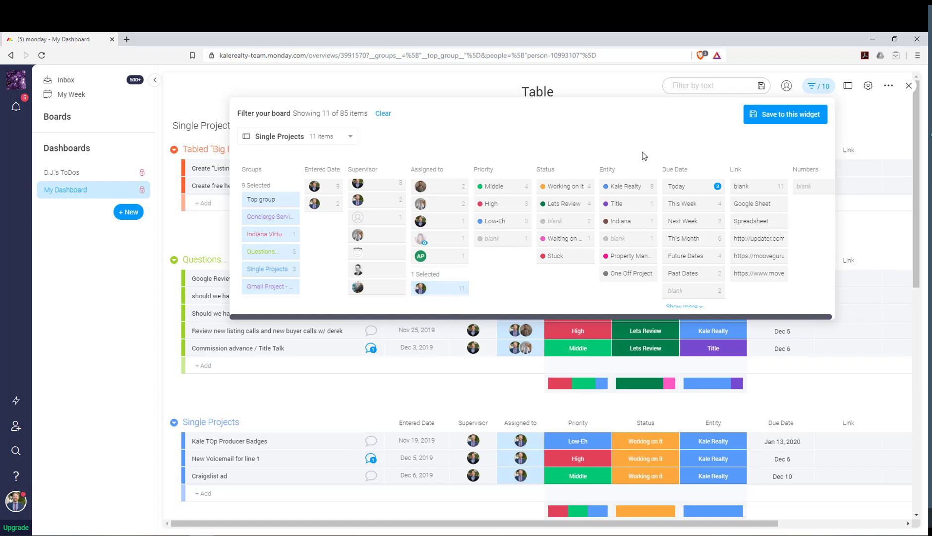
{"action": "left_click", "coordinate": [777, 117]}
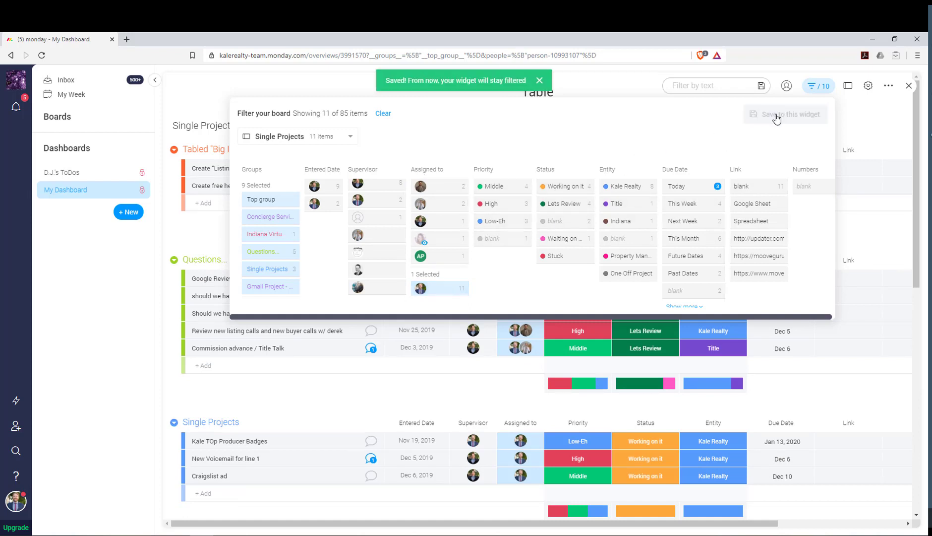
Close the filter panel and scroll through the filtered Single Projects and DJ Stuff items
{"action": "left_click", "coordinate": [616, 81]}
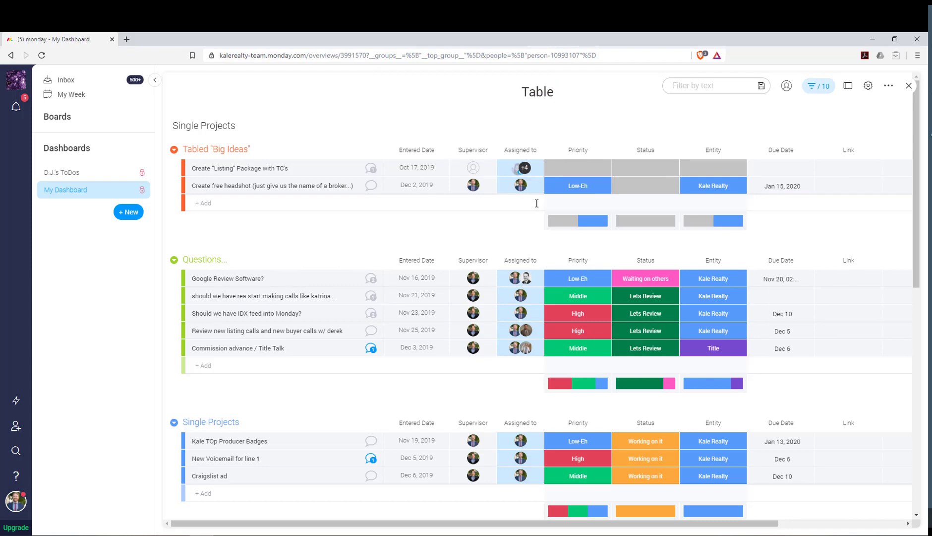
{"action": "scroll", "coordinate": [536, 203], "scroll_direction": "down", "scroll_amount": 5}
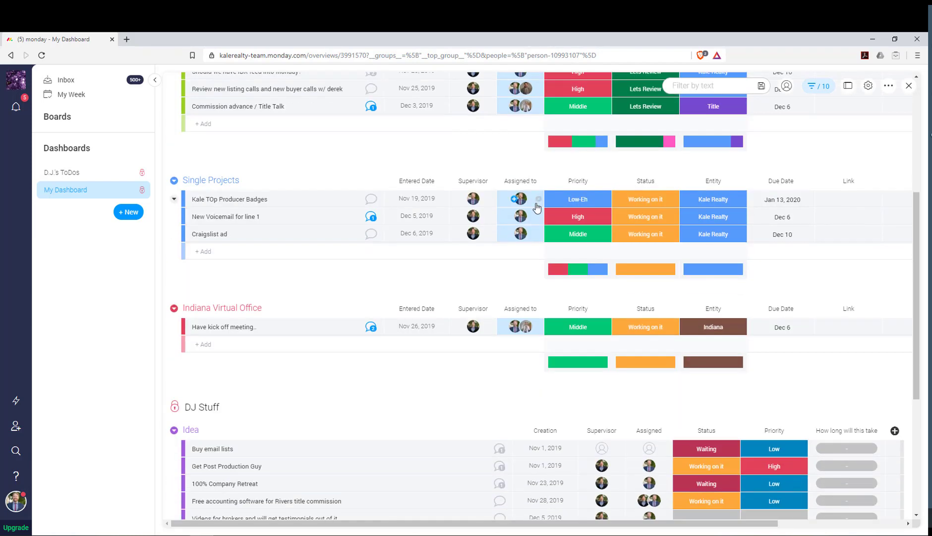
{"action": "scroll", "coordinate": [537, 206], "scroll_direction": "down", "scroll_amount": 5}
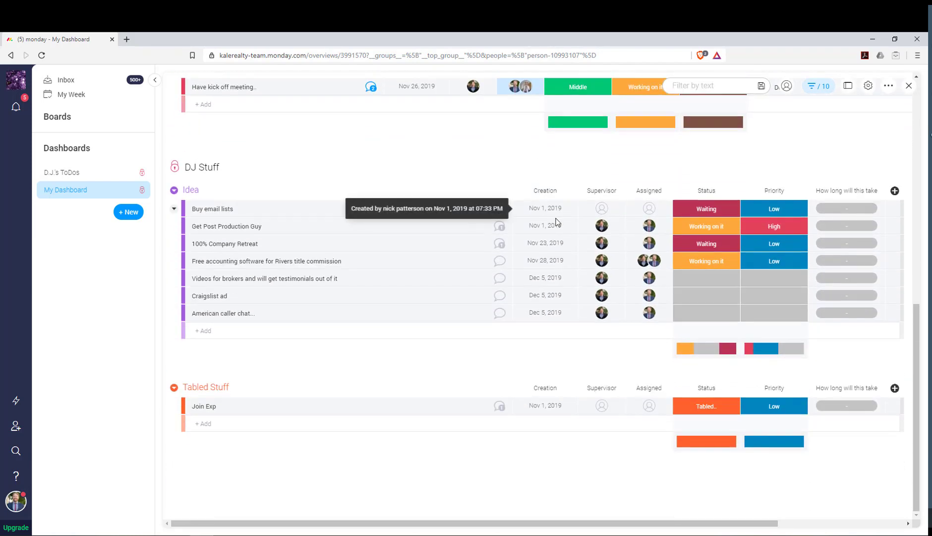
{"action": "scroll", "coordinate": [637, 327], "scroll_direction": "up", "scroll_amount": 7}
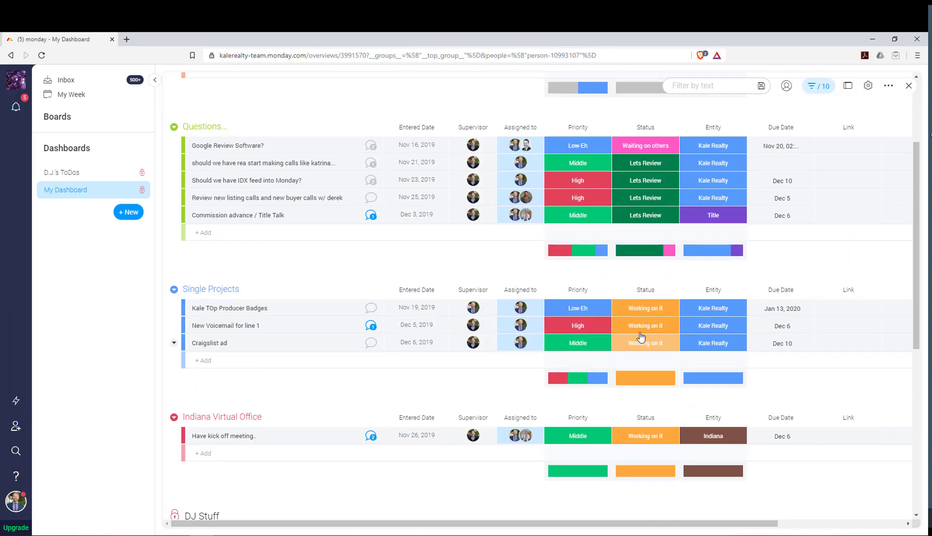
{"action": "scroll", "coordinate": [641, 337], "scroll_direction": "up", "scroll_amount": 3}
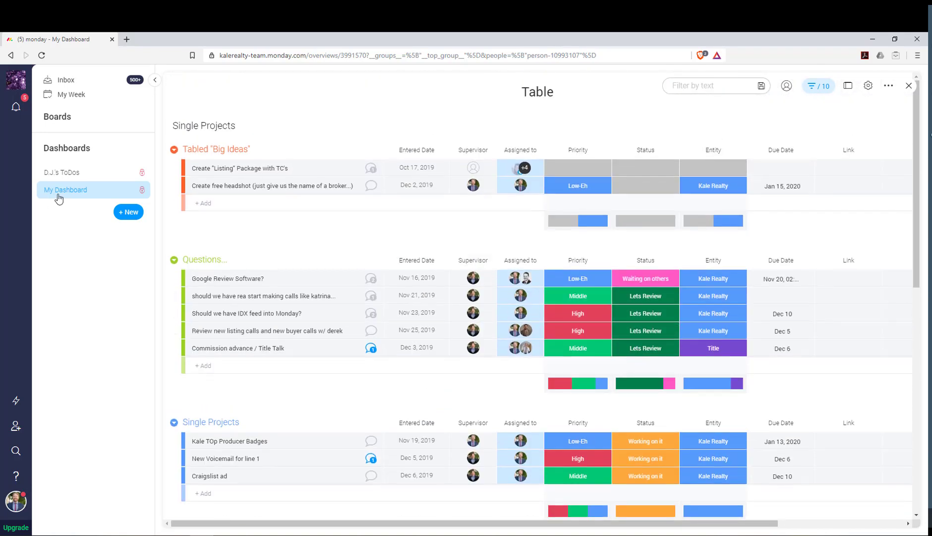
Switch to the ToDos dashboard and browse its Table widget's Questions, Single Projects and Indiana Virtual Office groups
{"action": "left_click", "coordinate": [65, 178]}
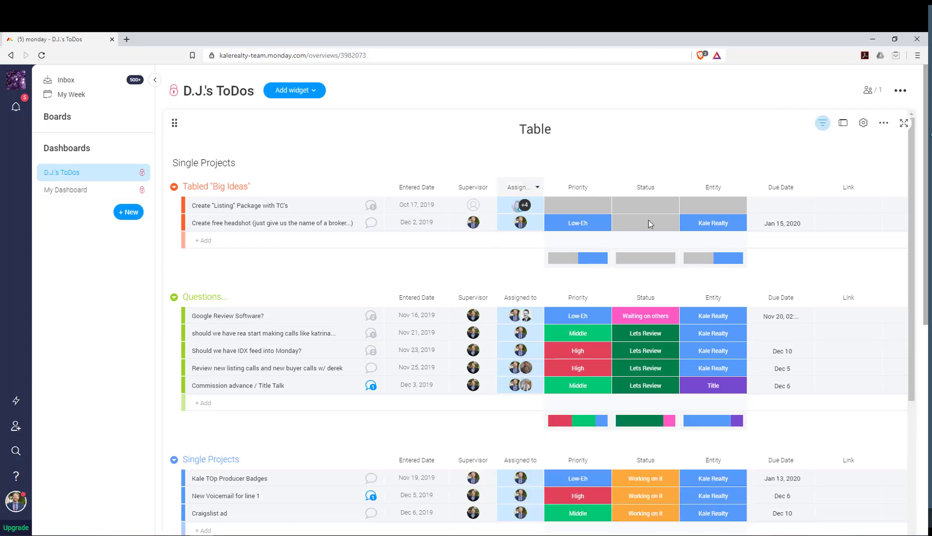
{"action": "scroll", "coordinate": [573, 233], "scroll_direction": "down", "scroll_amount": 2}
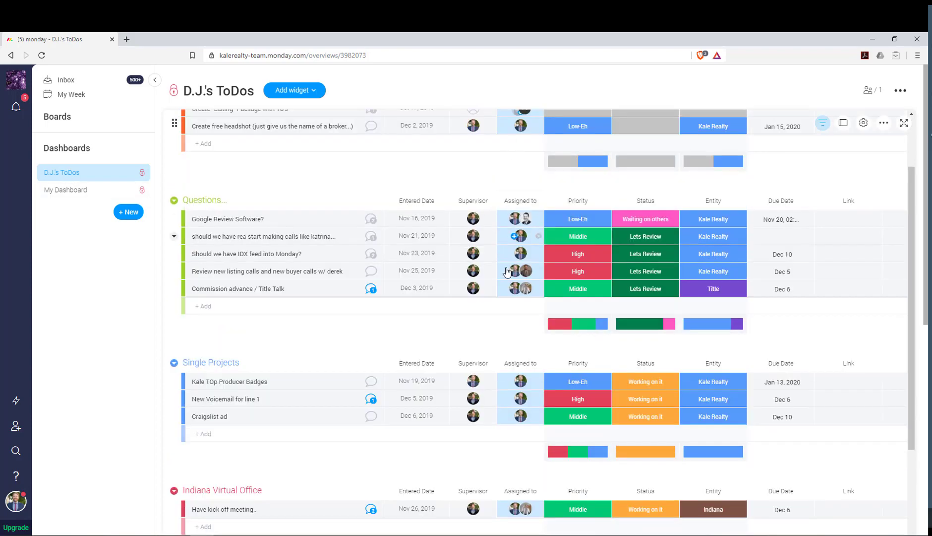
{"action": "scroll", "coordinate": [536, 414], "scroll_direction": "down", "scroll_amount": 5}
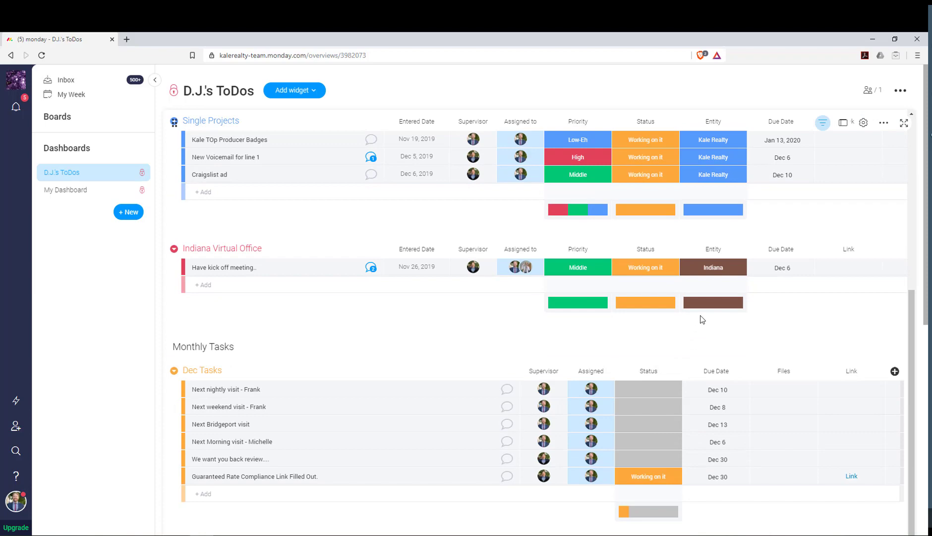
{"action": "scroll", "coordinate": [818, 313], "scroll_direction": "up", "scroll_amount": 4}
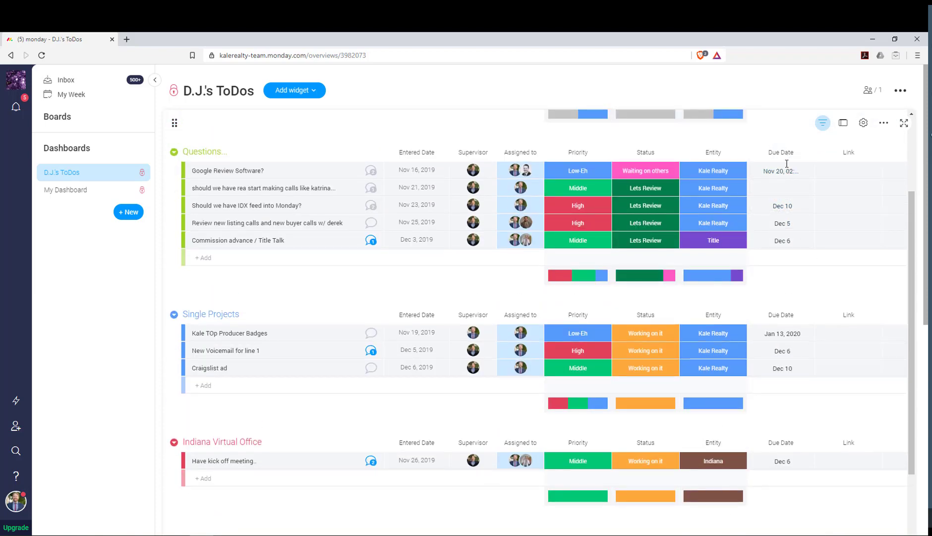
{"action": "scroll", "coordinate": [789, 149], "scroll_direction": "up", "scroll_amount": 3}
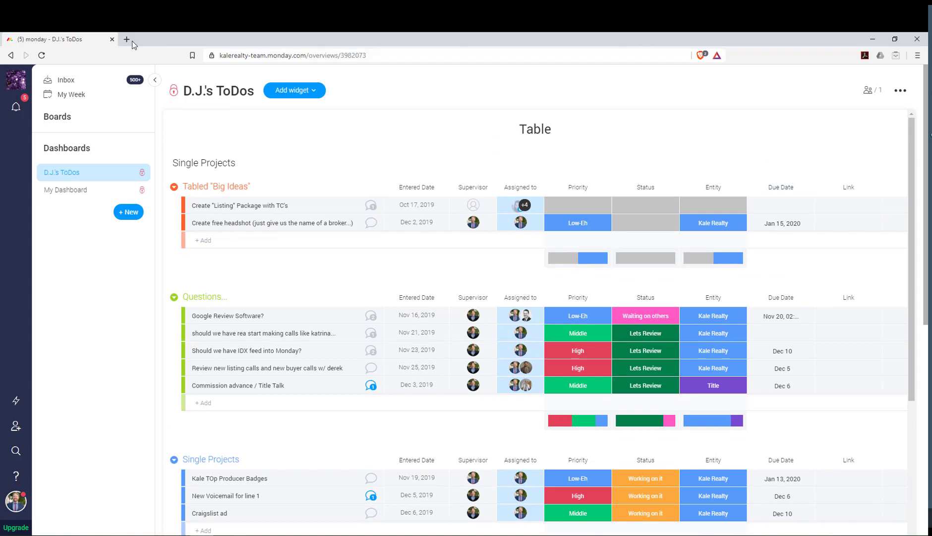
{"action": "scroll", "coordinate": [599, 149], "scroll_direction": "down", "scroll_amount": 8}
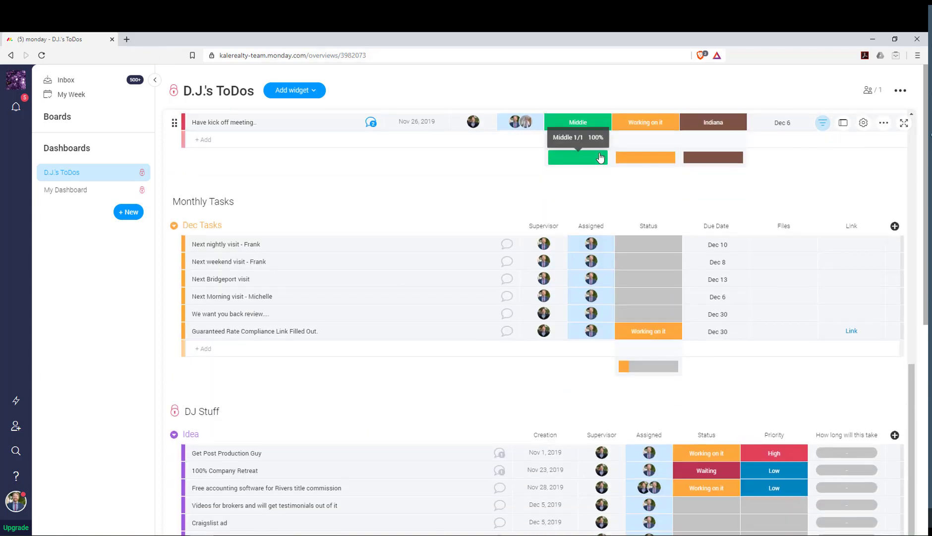
{"action": "scroll", "coordinate": [601, 158], "scroll_direction": "down", "scroll_amount": 1}
{"action": "scroll", "coordinate": [494, 218], "scroll_direction": "down", "scroll_amount": 5}
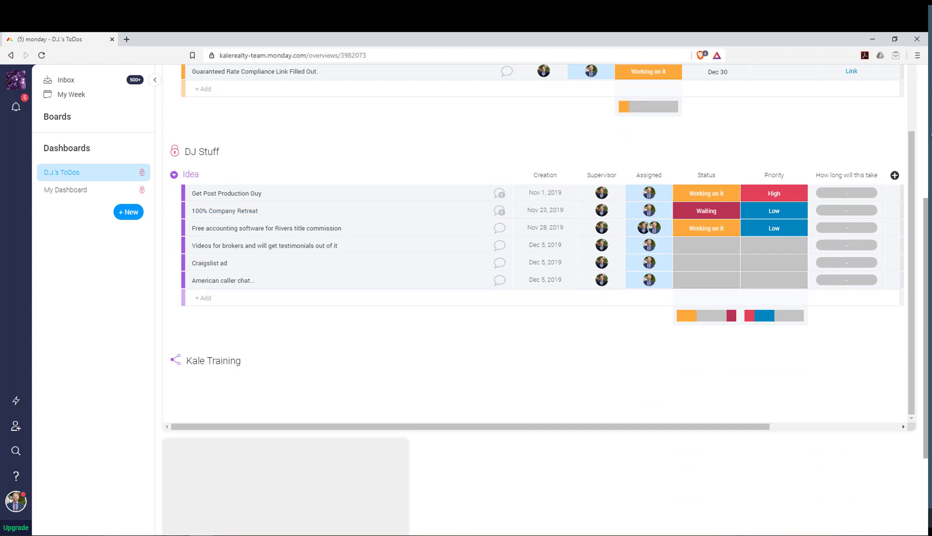
{"action": "scroll", "coordinate": [912, 486], "scroll_direction": "up", "scroll_amount": 3}
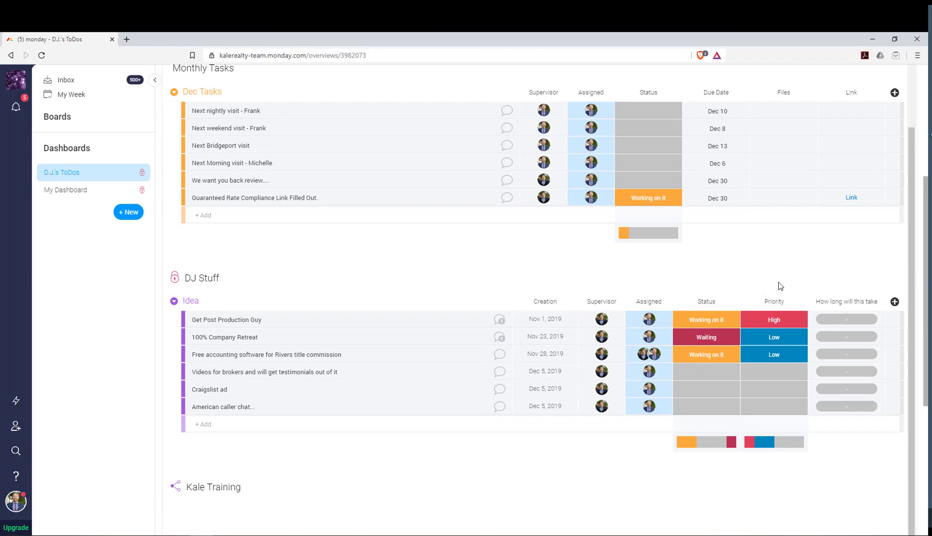
{"action": "scroll", "coordinate": [779, 285], "scroll_direction": "up", "scroll_amount": 8}
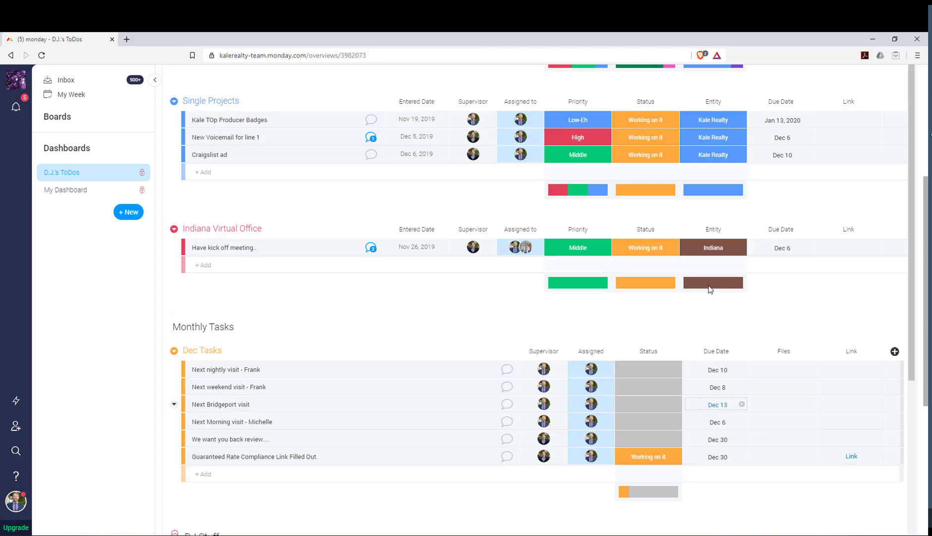